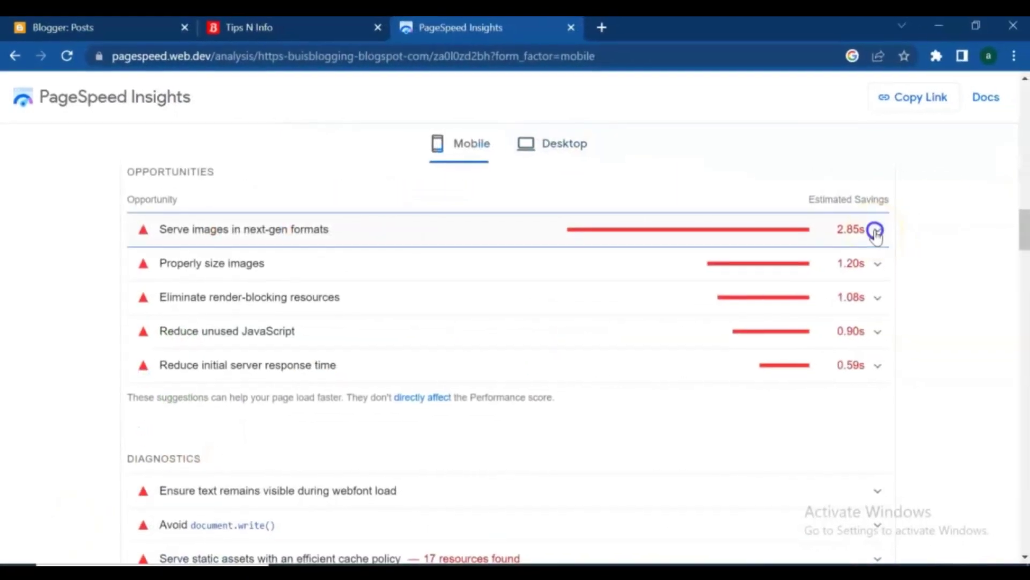
Step: Expand 'Serve images in next-gen formats' and scroll through its table of flagged post images
{"action": "left_click", "coordinate": [876, 230]}
{"action": "scroll", "coordinate": [808, 274], "scroll_direction": "down", "scroll_amount": 10}
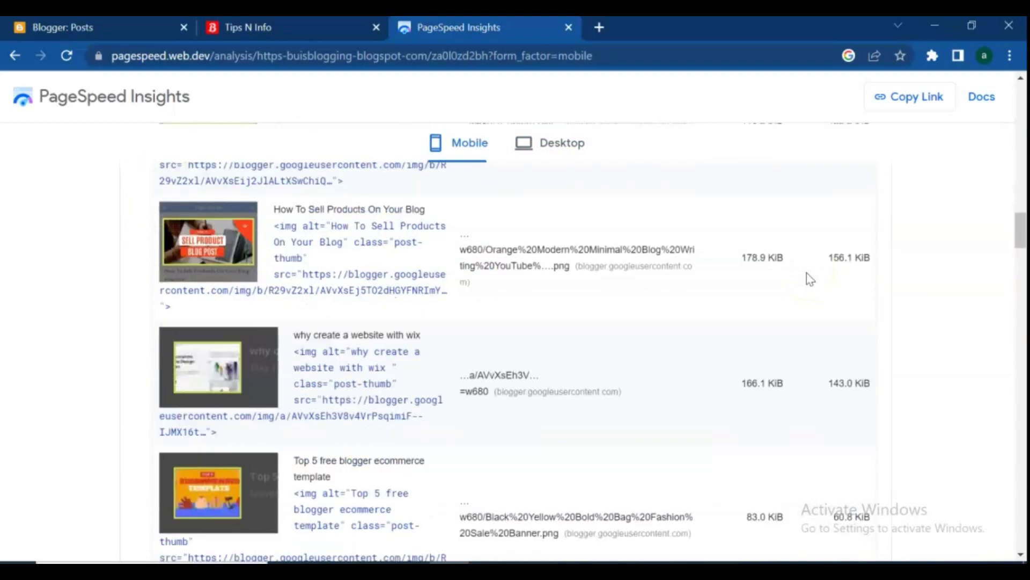
{"action": "scroll", "coordinate": [807, 272], "scroll_direction": "down", "scroll_amount": 7}
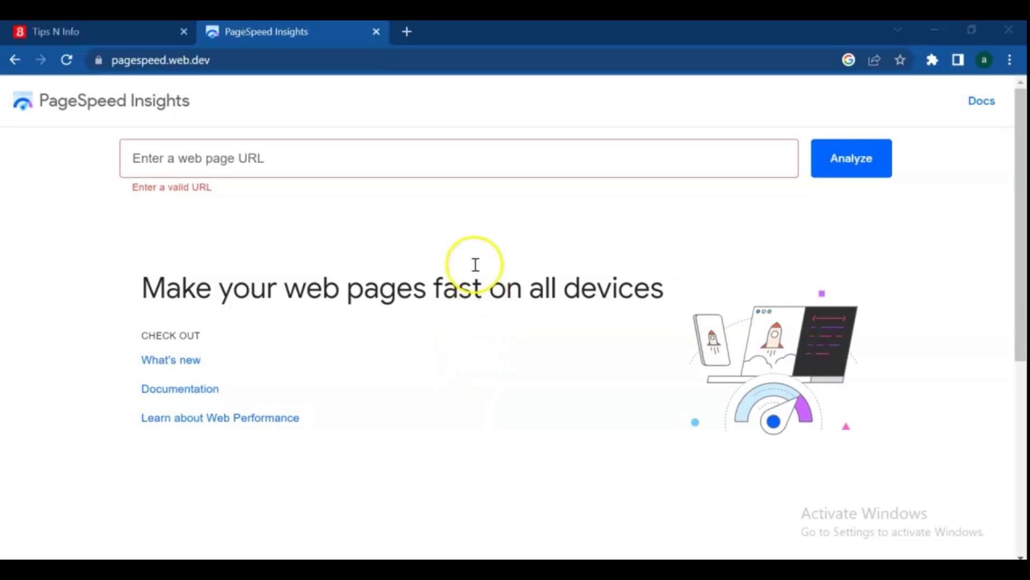
{"action": "left_click", "coordinate": [94, 31]}
{"action": "left_click", "coordinate": [285, 59]}
{"action": "right_click", "coordinate": [279, 59]}
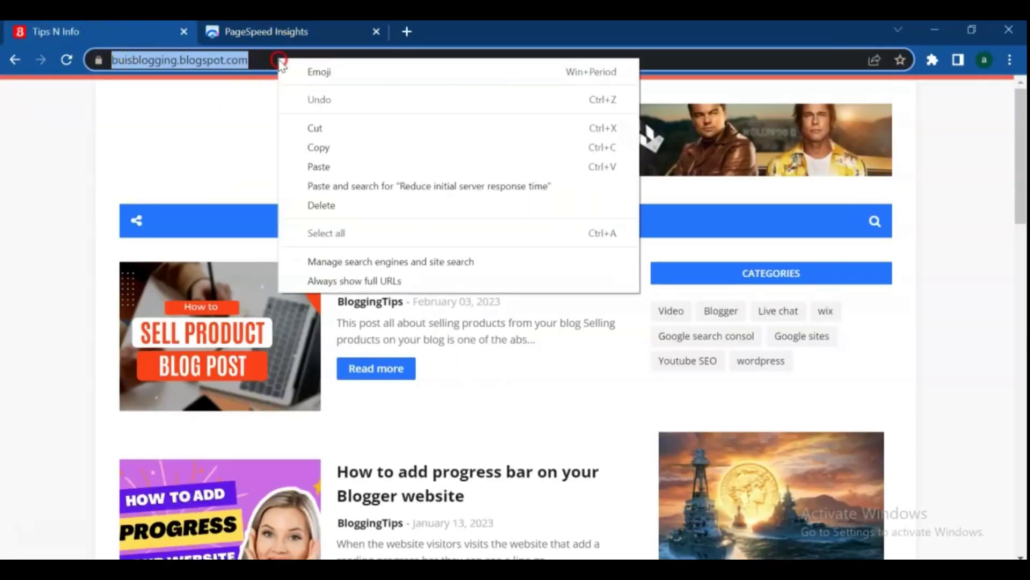
{"action": "left_click", "coordinate": [320, 149]}
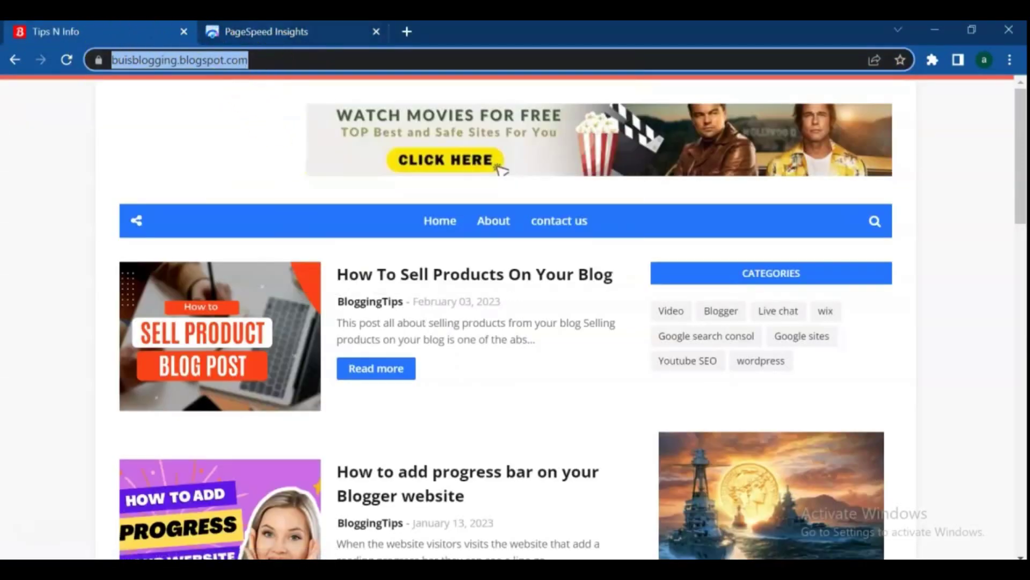
Step: Paste the blog address into the PageSpeed Insights URL field and run the analysis
{"action": "left_click", "coordinate": [257, 32]}
{"action": "right_click", "coordinate": [349, 152]}
{"action": "left_click", "coordinate": [398, 275]}
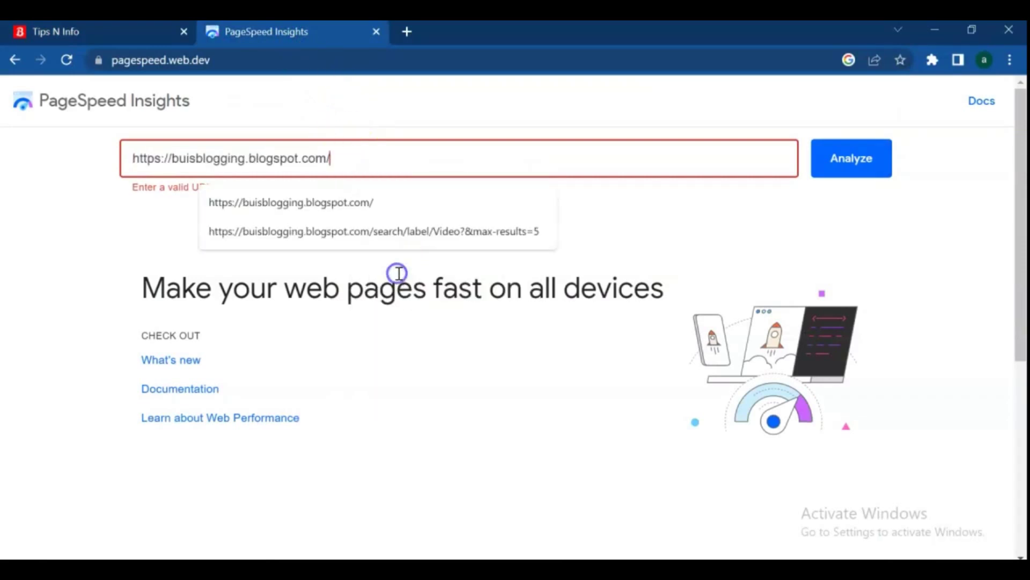
{"action": "left_click", "coordinate": [857, 172]}
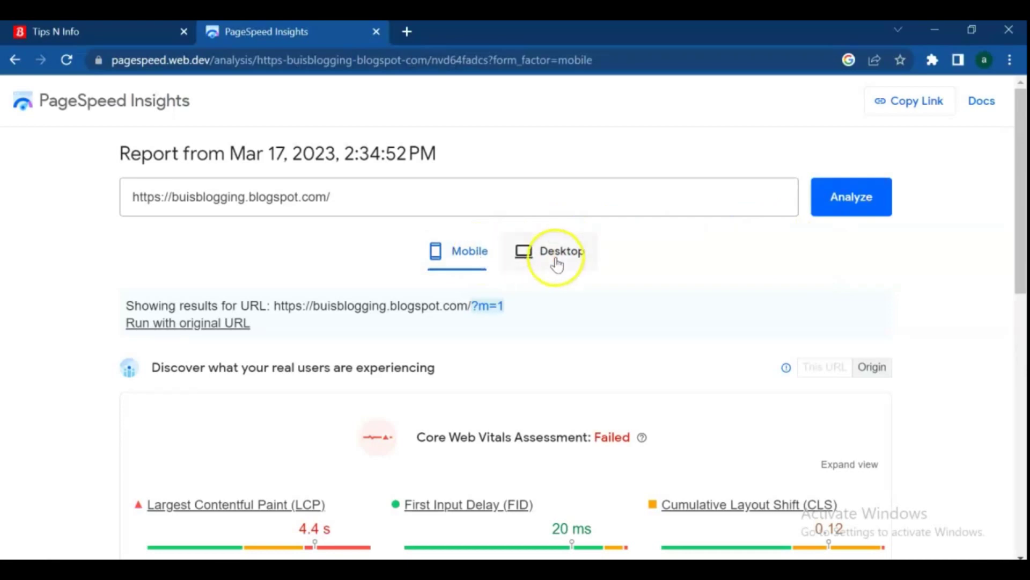
Step: Review the Desktop scores, briefly checking the Reduce initial server response time audit
{"action": "scroll", "coordinate": [495, 264], "scroll_direction": "down", "scroll_amount": 5}
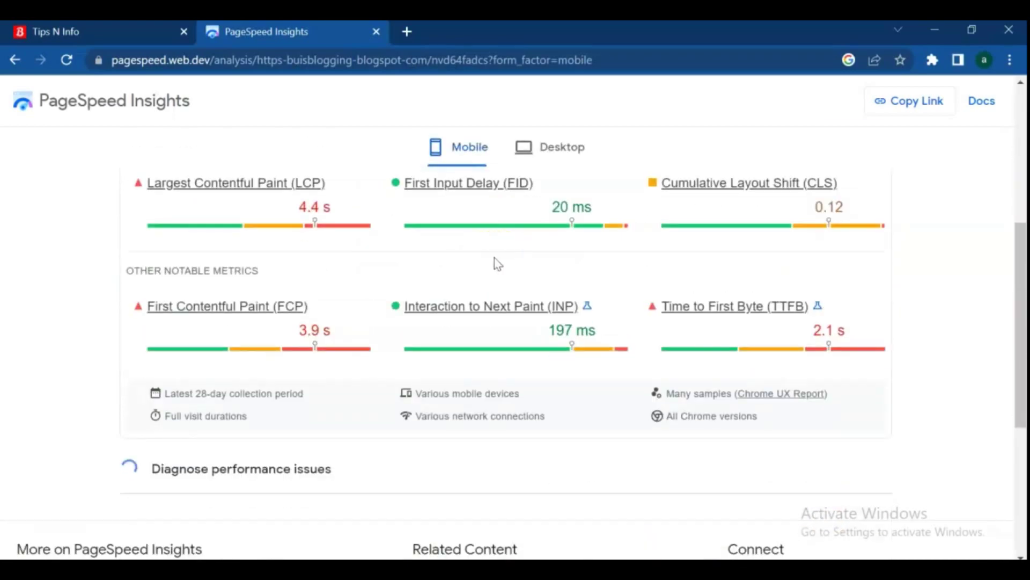
{"action": "scroll", "coordinate": [498, 264], "scroll_direction": "down", "scroll_amount": 2}
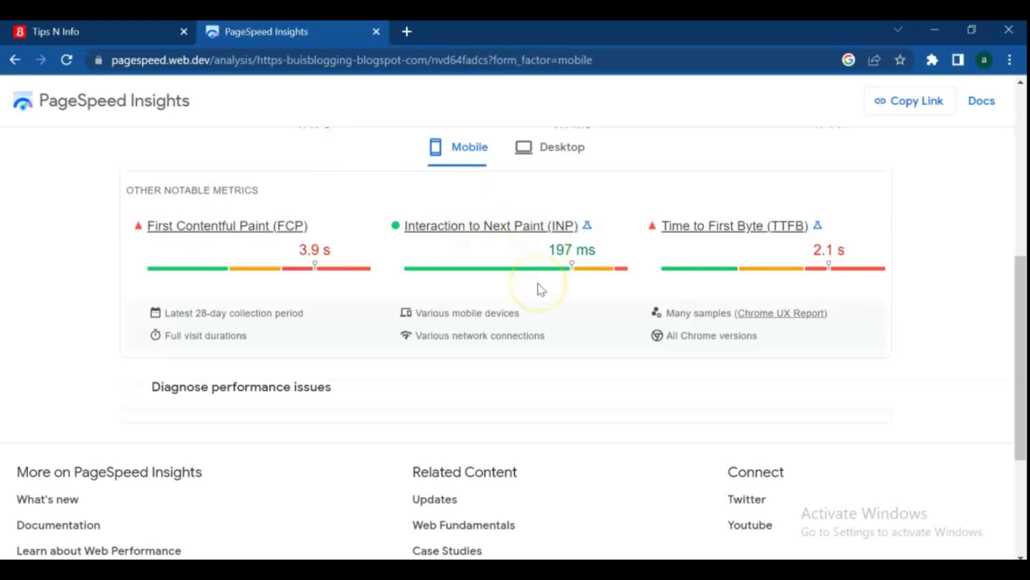
{"action": "left_click", "coordinate": [553, 147]}
{"action": "scroll", "coordinate": [738, 405], "scroll_direction": "down", "scroll_amount": 6}
{"action": "scroll", "coordinate": [767, 415], "scroll_direction": "down", "scroll_amount": 20}
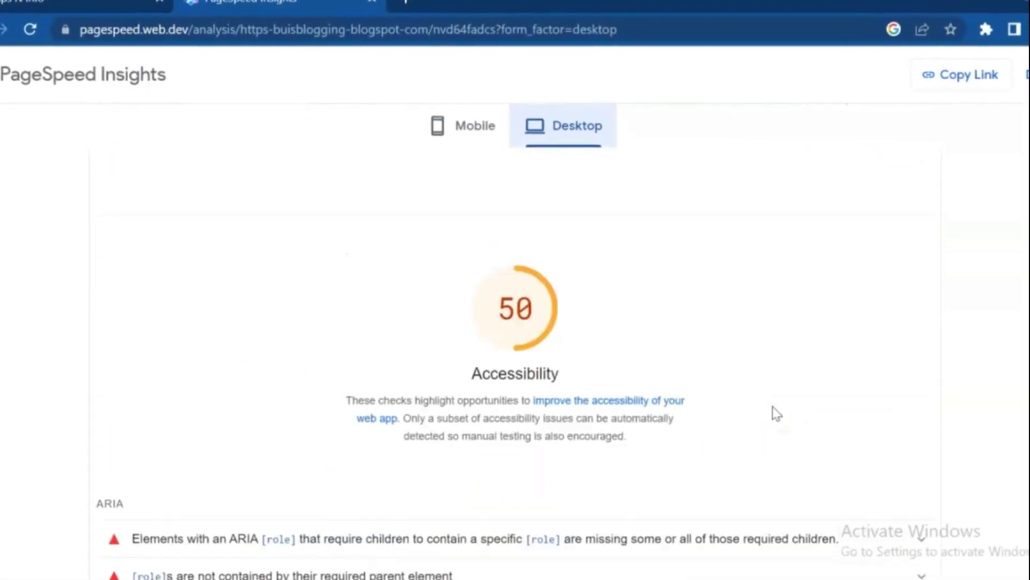
{"action": "scroll", "coordinate": [800, 410], "scroll_direction": "up", "scroll_amount": 15}
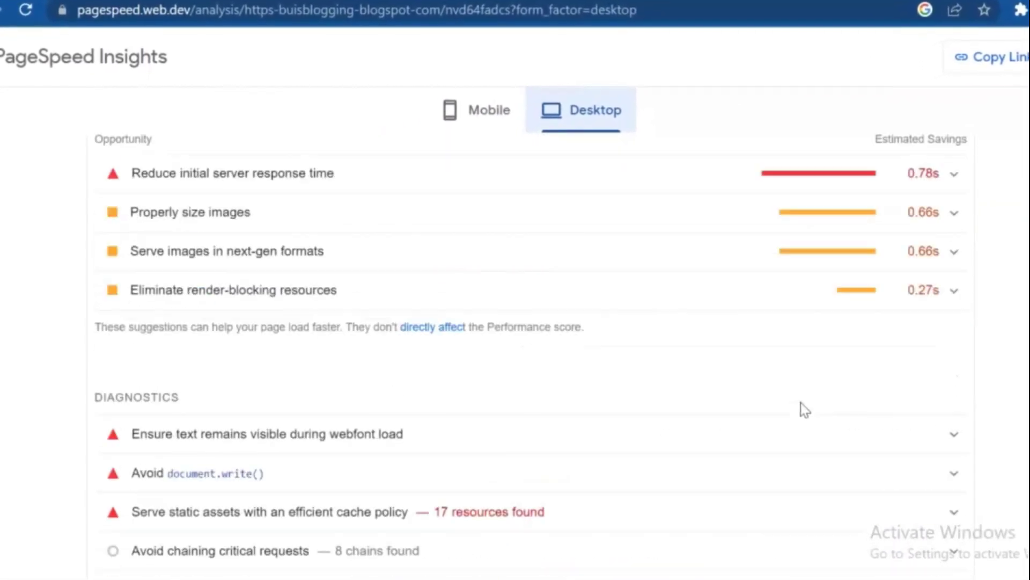
{"action": "left_click", "coordinate": [967, 395]}
{"action": "scroll", "coordinate": [905, 403], "scroll_direction": "down", "scroll_amount": 3}
{"action": "scroll", "coordinate": [945, 397], "scroll_direction": "up", "scroll_amount": 3}
{"action": "left_click", "coordinate": [983, 395]}
{"action": "scroll", "coordinate": [992, 397], "scroll_direction": "up", "scroll_amount": 15}
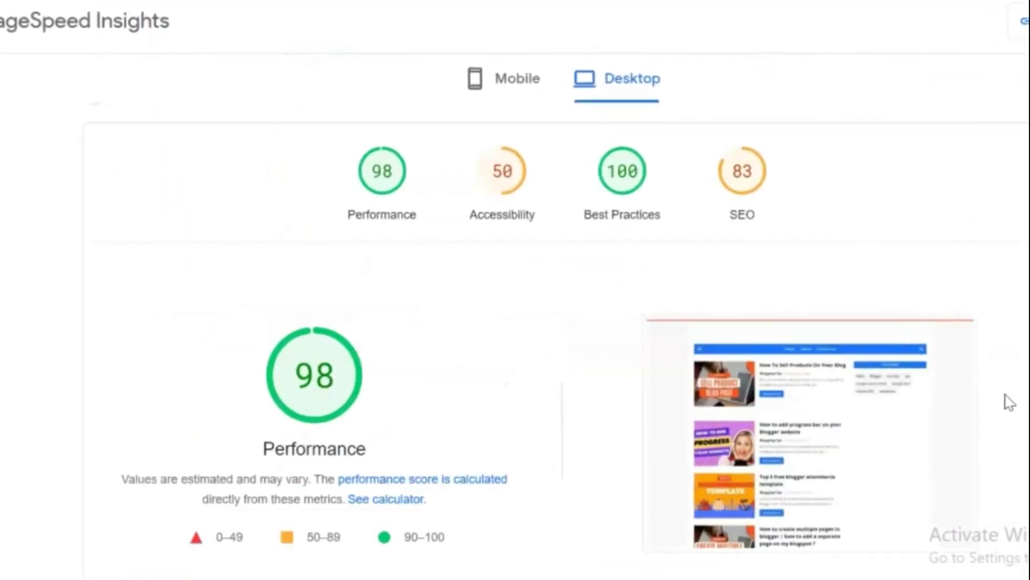
Step: Back on Mobile, expand 'Serve images in next-gen formats' and review thumbnails up to 200.2 KiB
{"action": "left_click", "coordinate": [497, 84]}
{"action": "scroll", "coordinate": [571, 175], "scroll_direction": "down", "scroll_amount": 10}
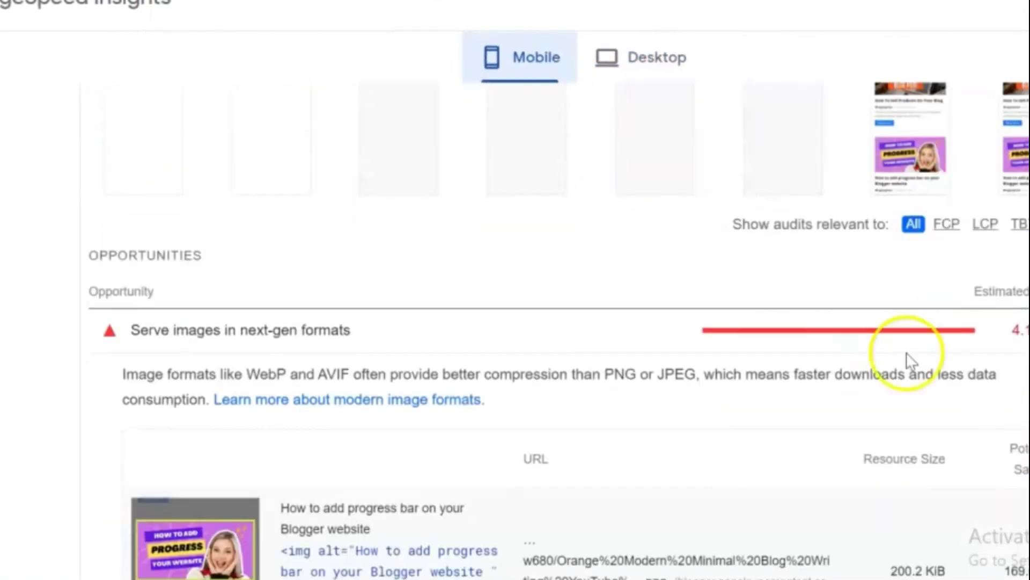
{"action": "left_click", "coordinate": [907, 349]}
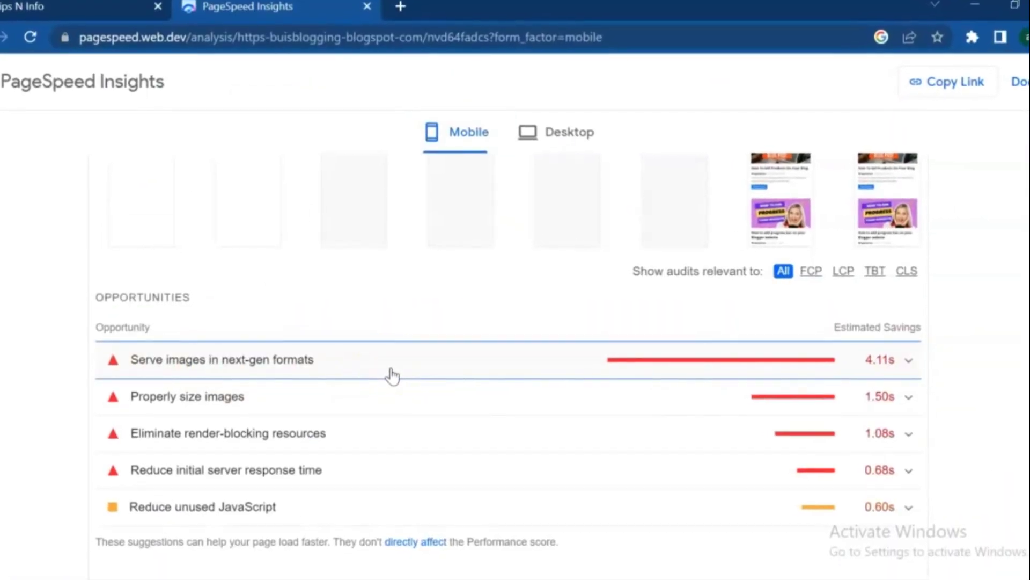
{"action": "left_click", "coordinate": [912, 359]}
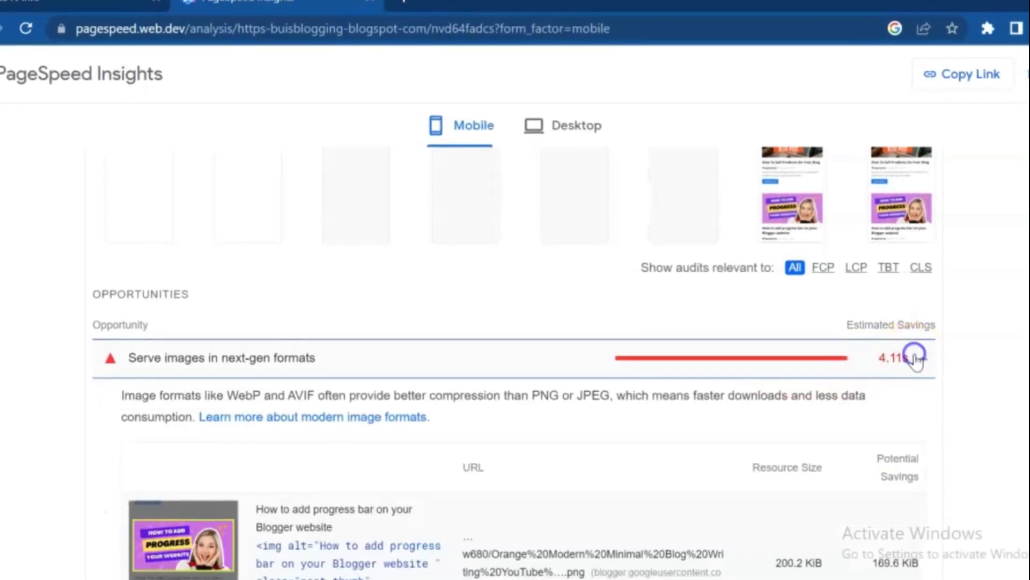
{"action": "scroll", "coordinate": [920, 361], "scroll_direction": "down", "scroll_amount": 8}
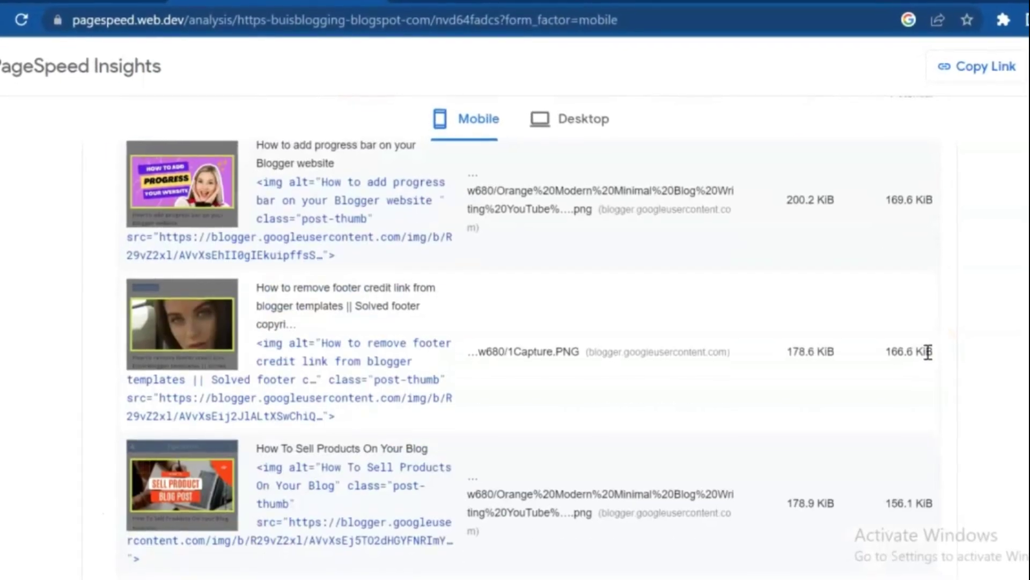
{"action": "scroll", "coordinate": [934, 352], "scroll_direction": "down", "scroll_amount": 3}
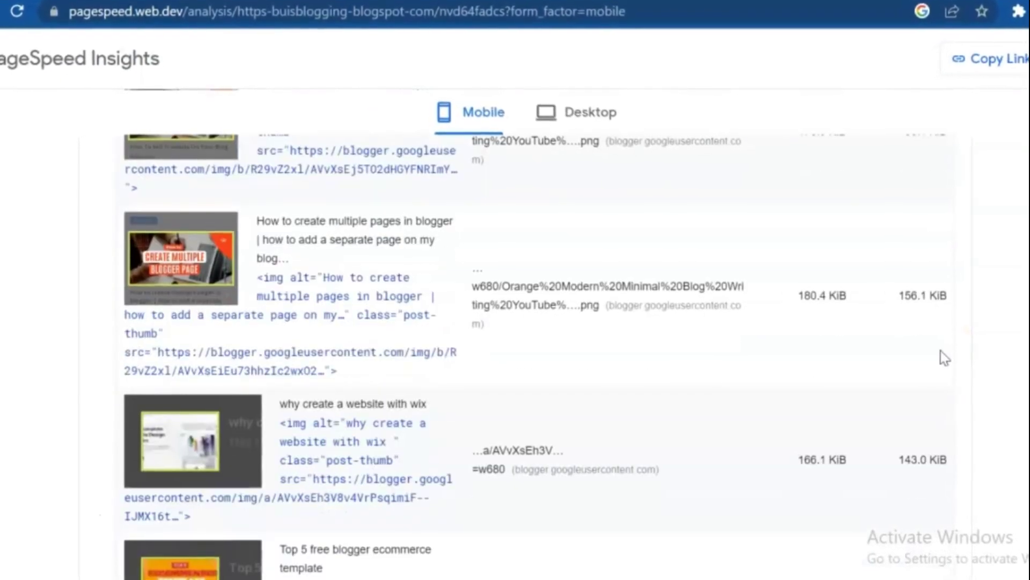
{"action": "scroll", "coordinate": [947, 357], "scroll_direction": "down", "scroll_amount": 5}
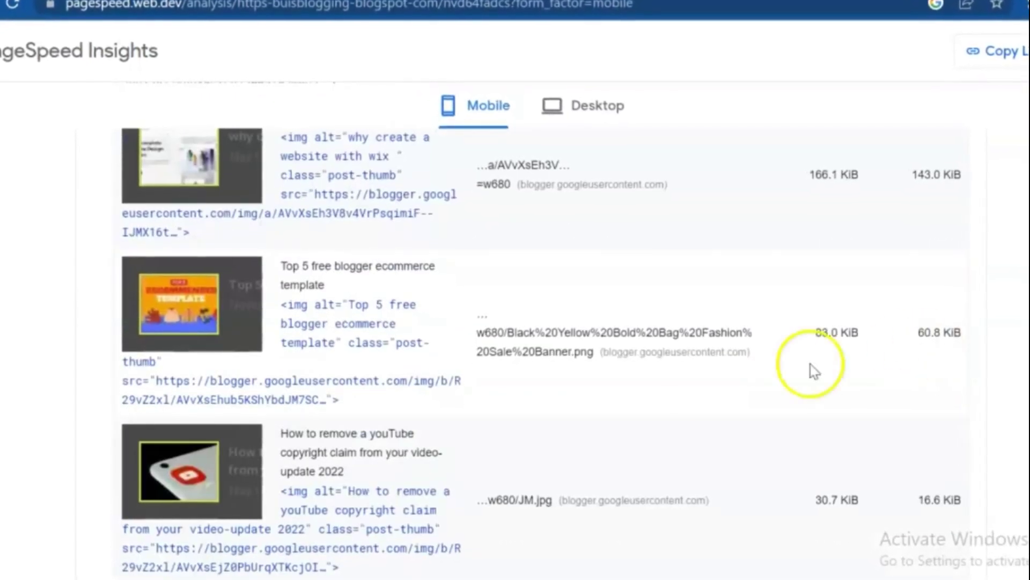
{"action": "scroll", "coordinate": [759, 334], "scroll_direction": "up", "scroll_amount": 10}
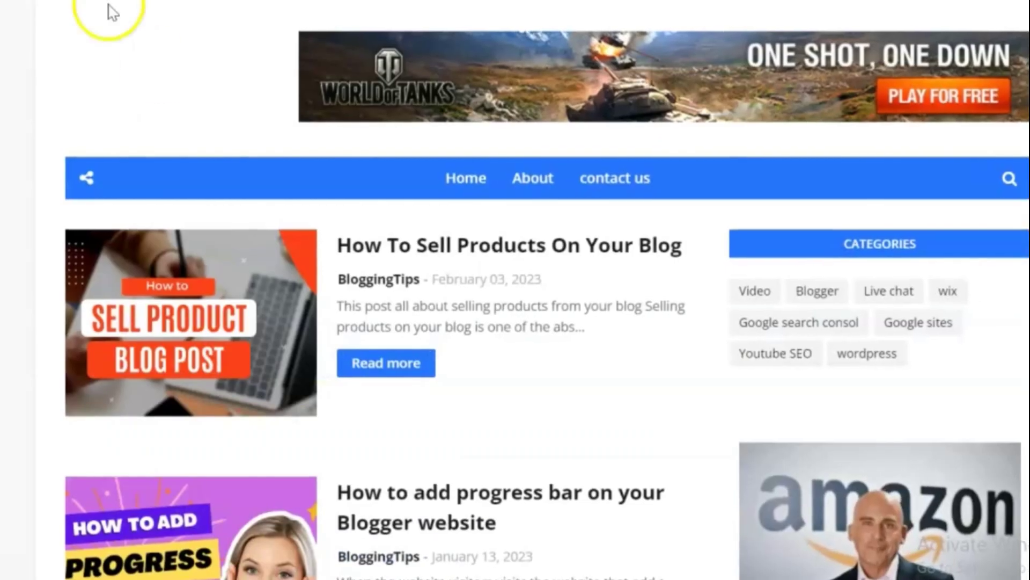
Step: Open the 'How to add progress bar' post and start saving its header image
{"action": "scroll", "coordinate": [313, 362], "scroll_direction": "down", "scroll_amount": 4}
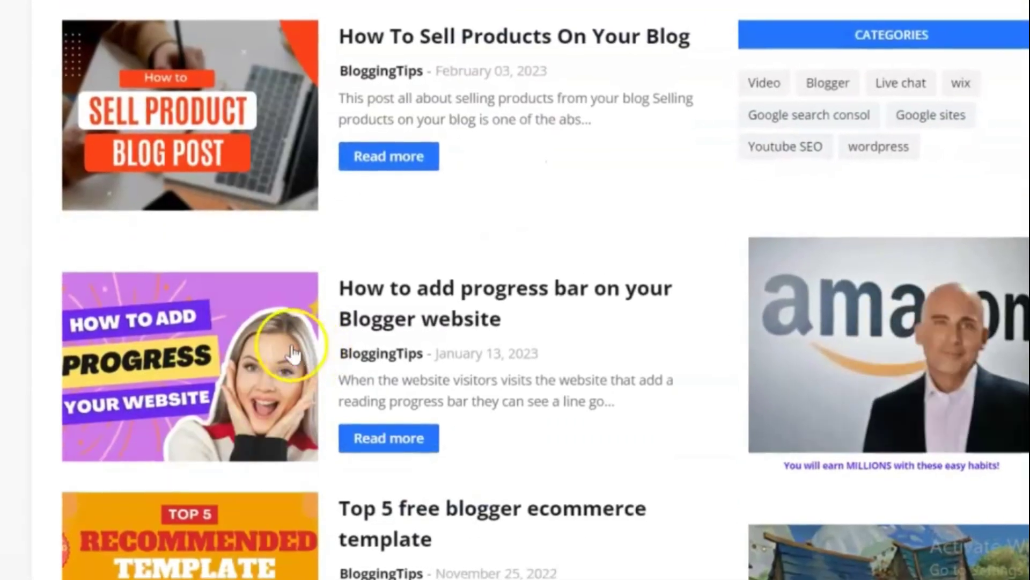
{"action": "left_click", "coordinate": [185, 334]}
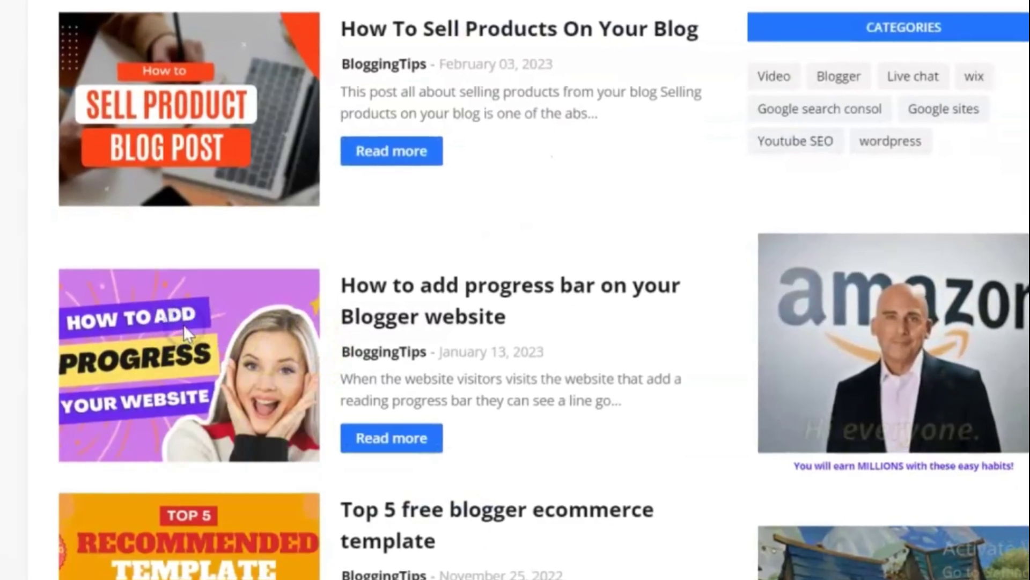
{"action": "scroll", "coordinate": [580, 214], "scroll_direction": "down", "scroll_amount": 3}
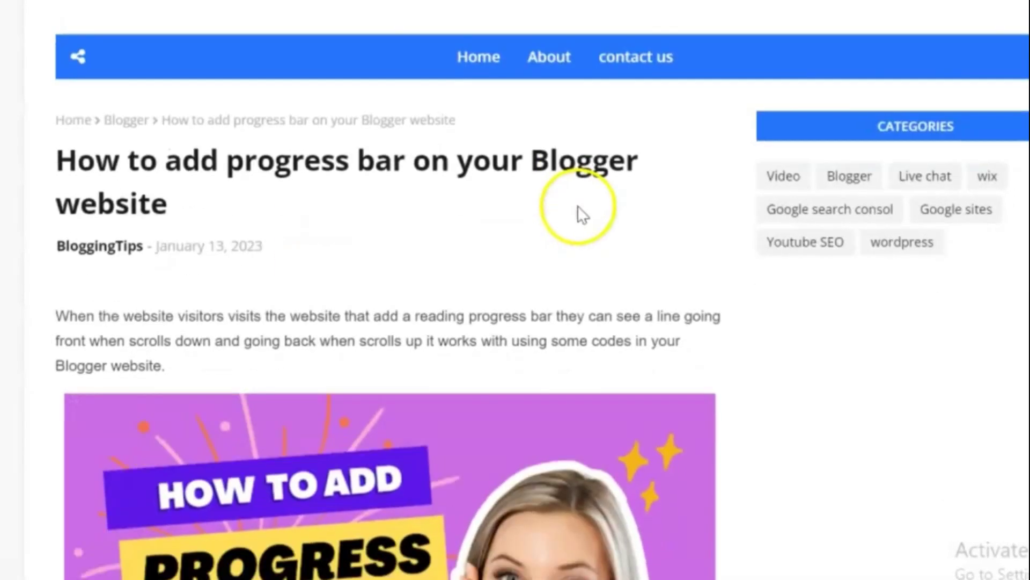
{"action": "scroll", "coordinate": [583, 216], "scroll_direction": "down", "scroll_amount": 4}
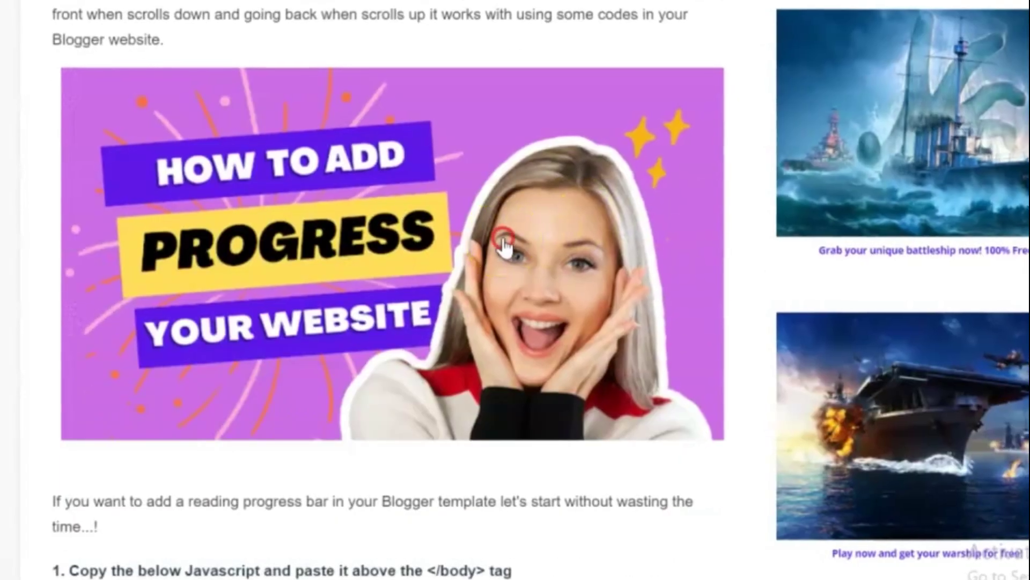
{"action": "right_click", "coordinate": [503, 242]}
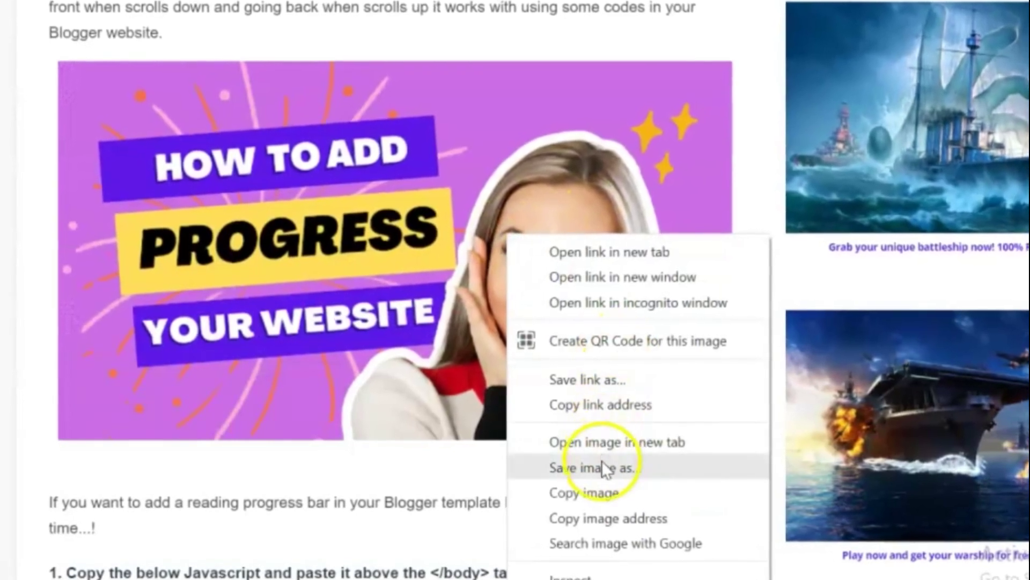
{"action": "left_click", "coordinate": [603, 468]}
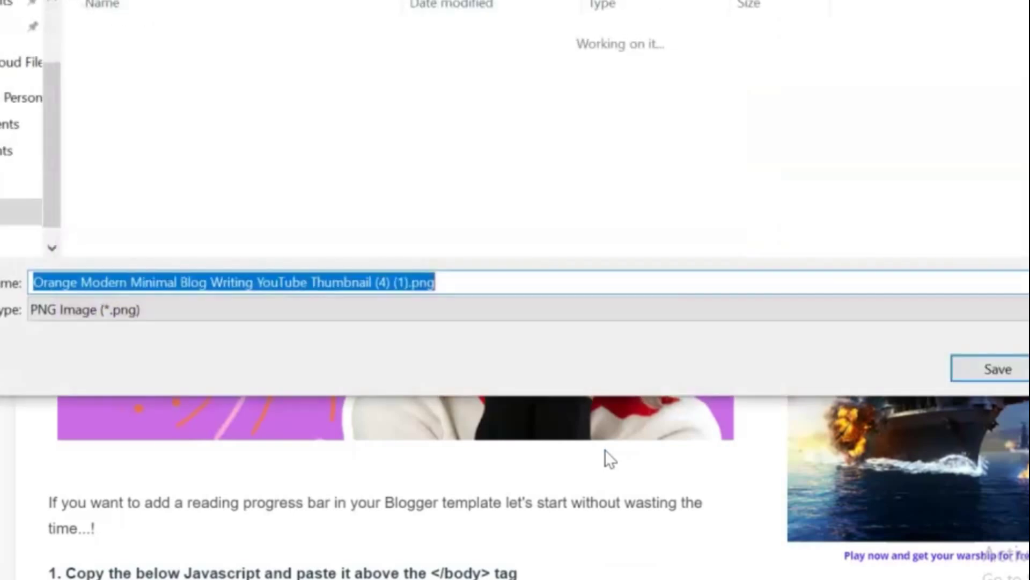
Step: Save the header image to the Downloads folder as progress (1).png
{"action": "left_click", "coordinate": [536, 402]}
{"action": "scroll", "coordinate": [103, 202], "scroll_direction": "up", "scroll_amount": 3}
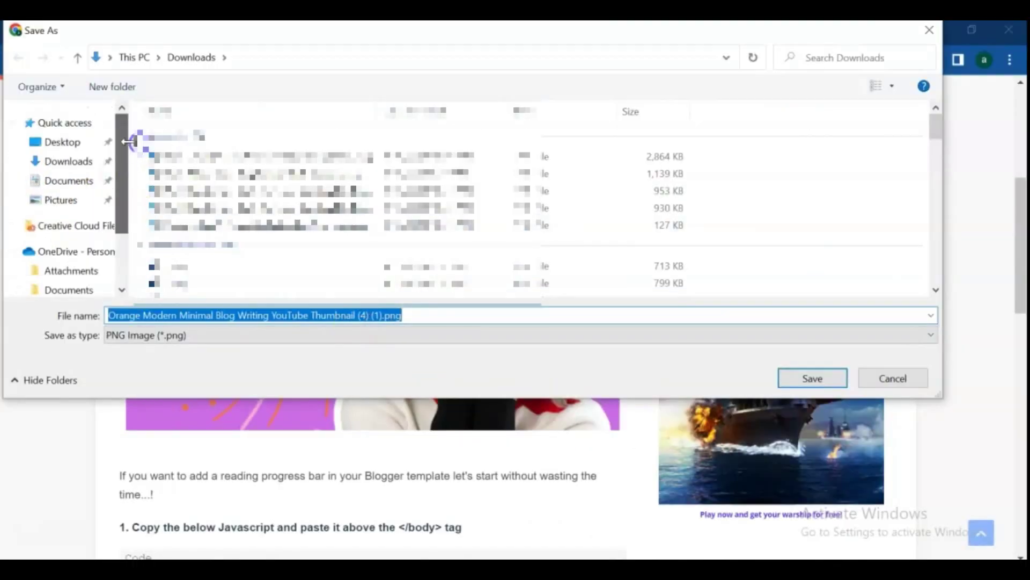
{"action": "left_click", "coordinate": [67, 160]}
{"action": "left_click", "coordinate": [356, 315]}
{"action": "triple_click", "coordinate": [286, 311]}
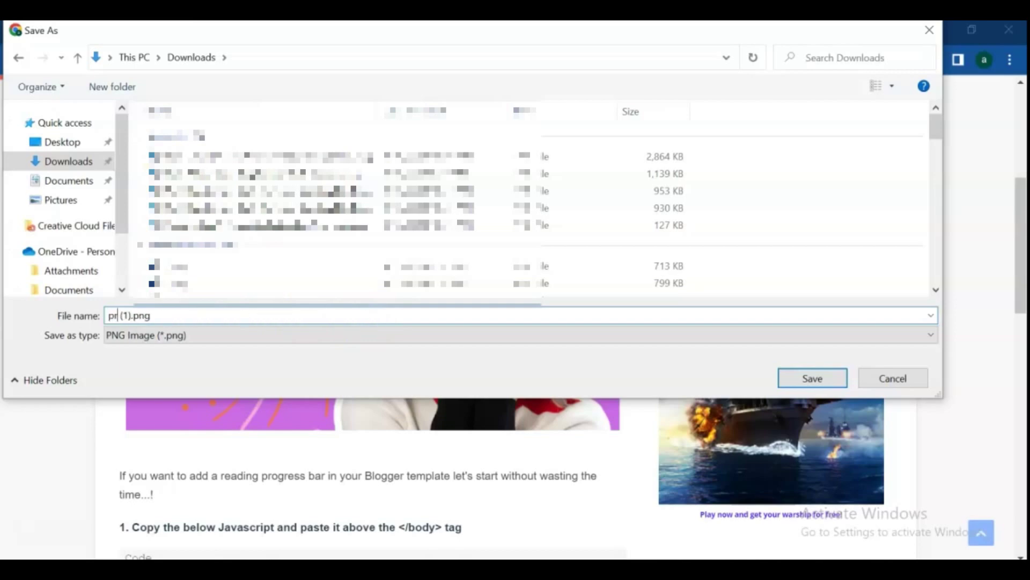
{"action": "key", "text": "Return"}
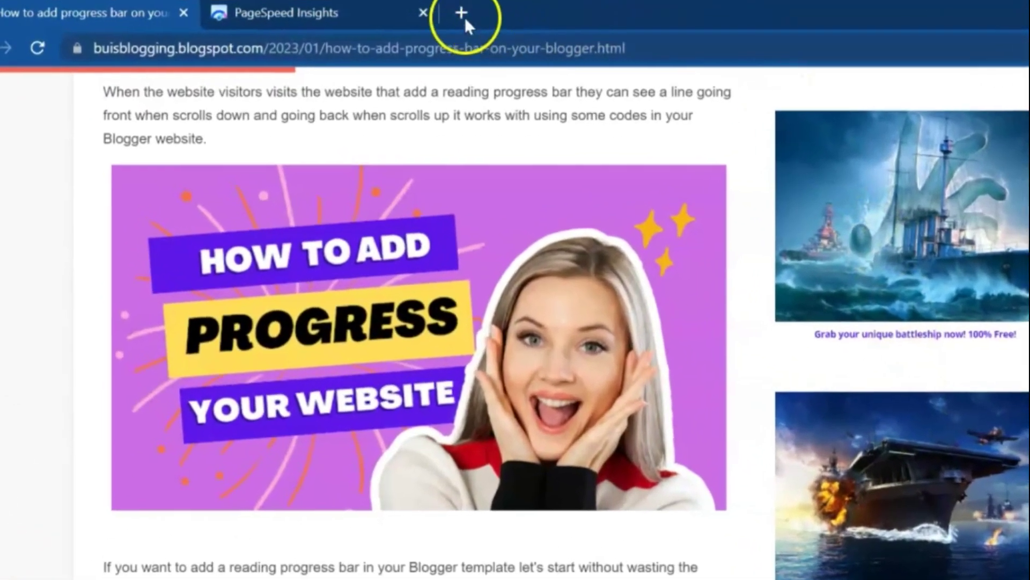
Step: Search Google for 'converter png to webp' in a new tab and open the Convertio result
{"action": "left_click", "coordinate": [461, 13]}
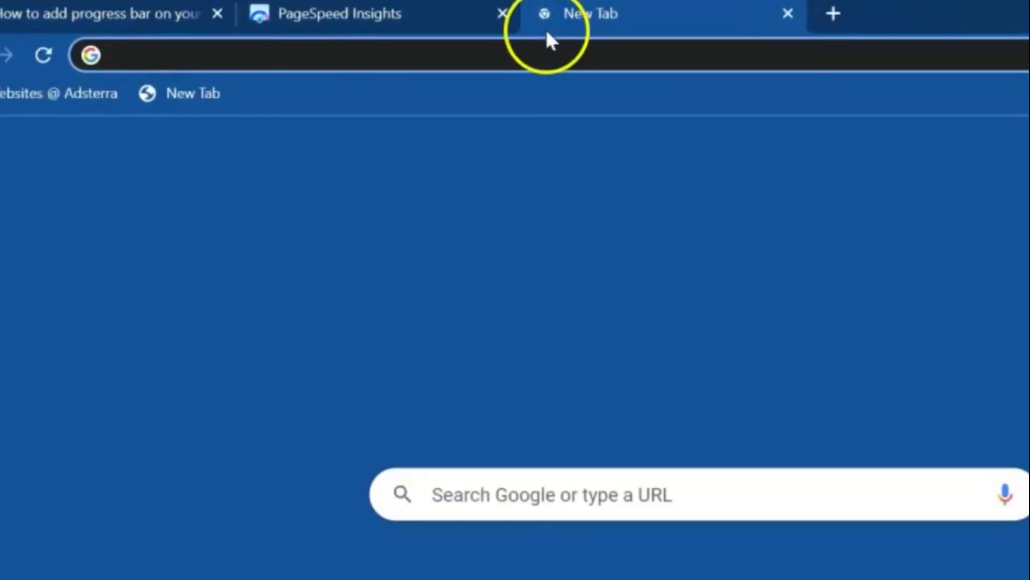
{"action": "left_click", "coordinate": [587, 54]}
{"action": "type", "text": "c"}
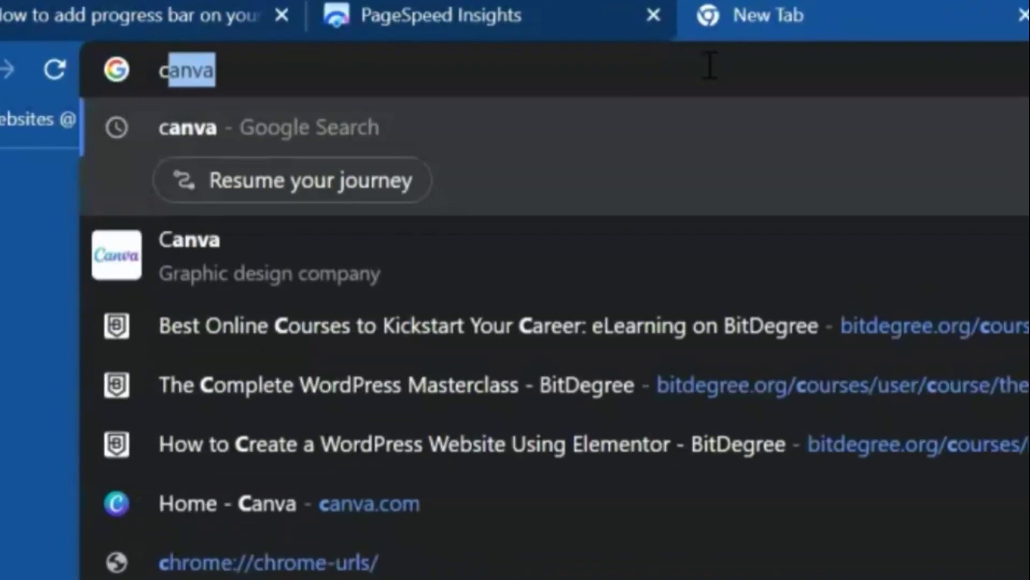
{"action": "type", "text": "onverter"}
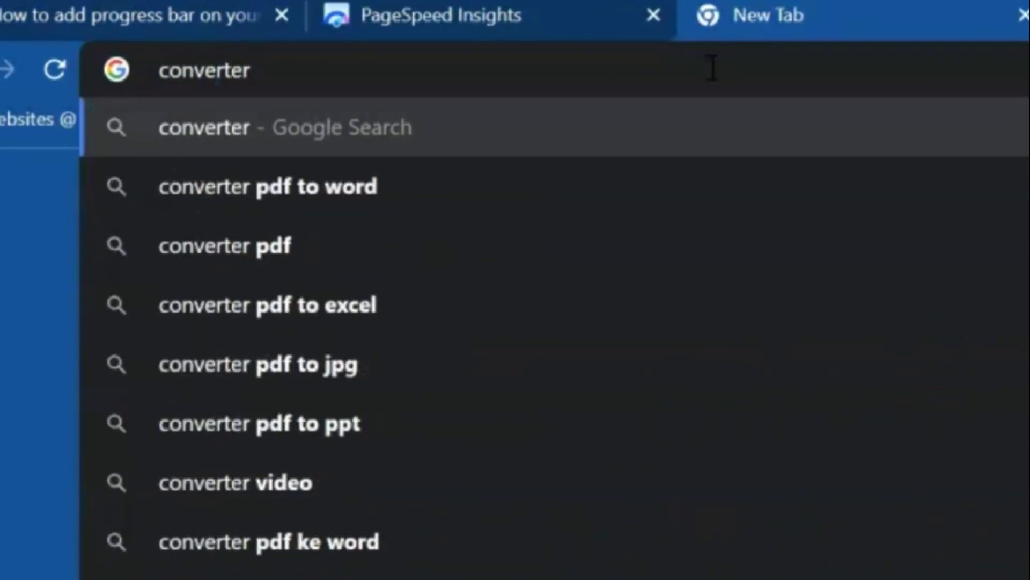
{"action": "type", "text": " pn"}
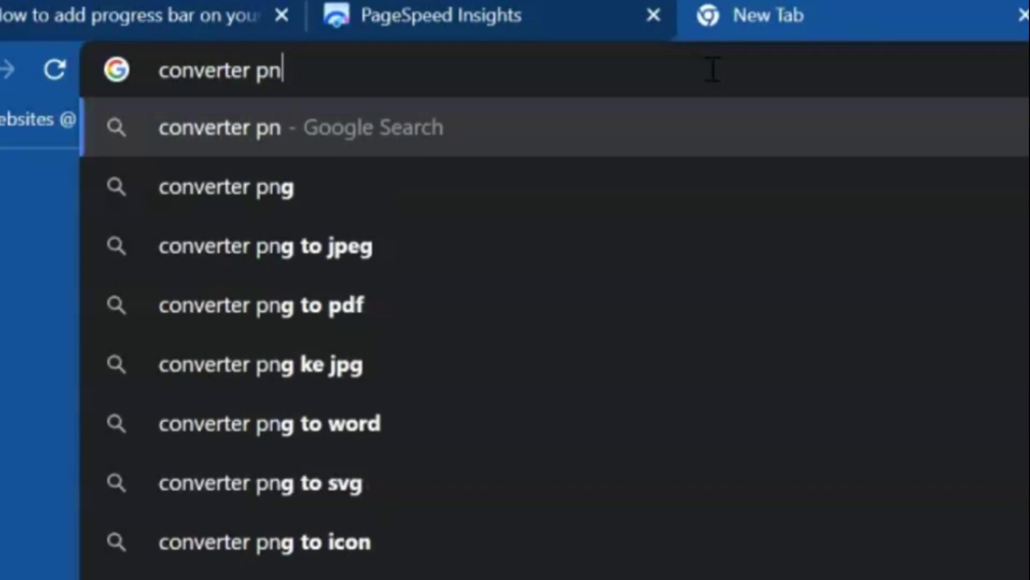
{"action": "type", "text": "g to we"}
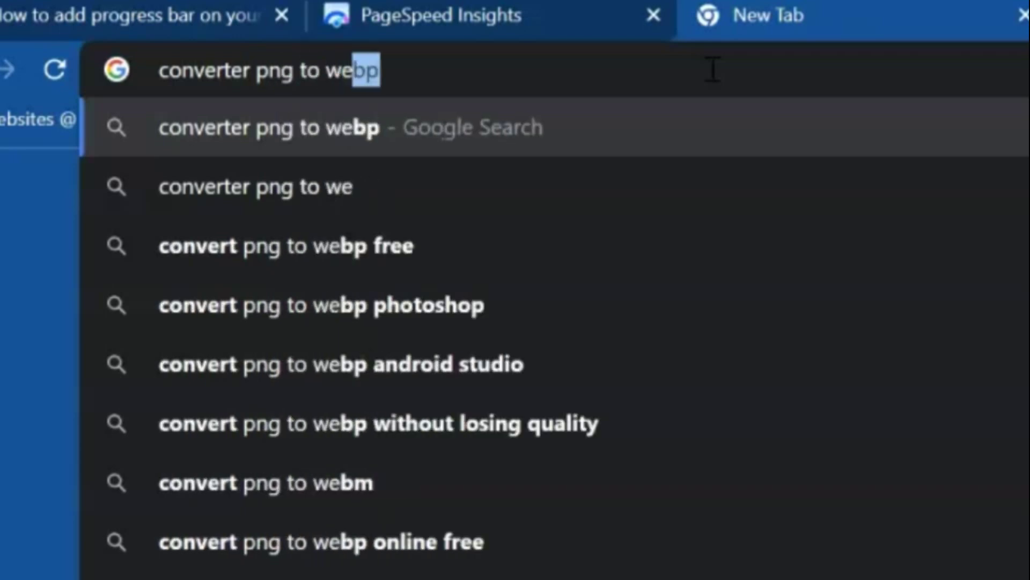
{"action": "left_click", "coordinate": [474, 75]}
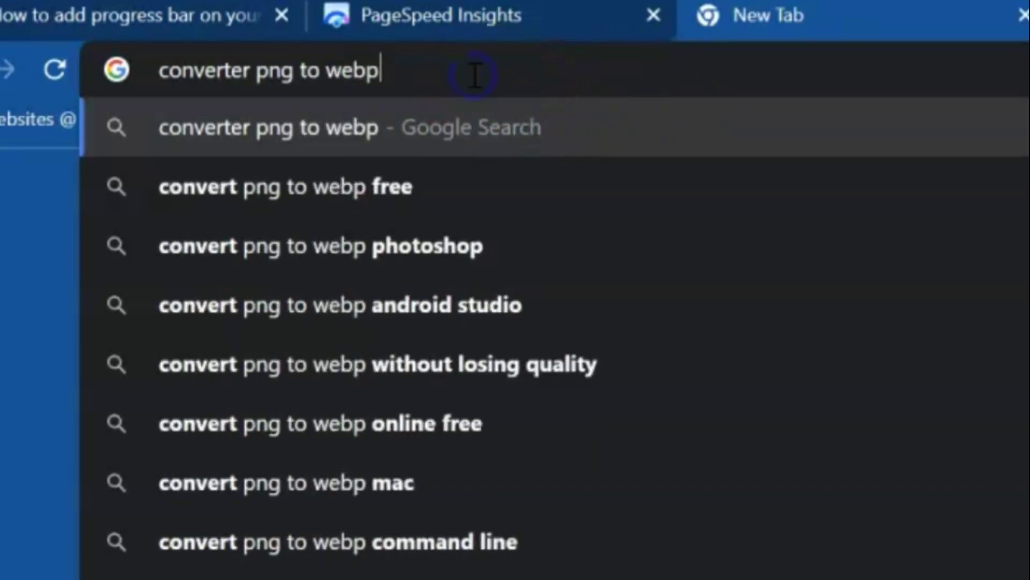
{"action": "key", "text": "Return"}
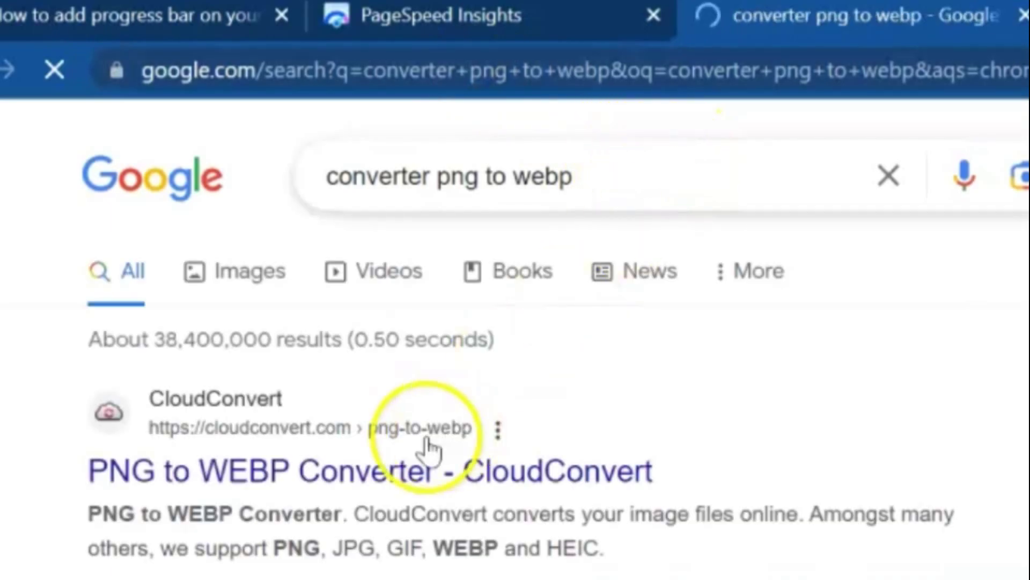
{"action": "scroll", "coordinate": [177, 224], "scroll_direction": "down", "scroll_amount": 5}
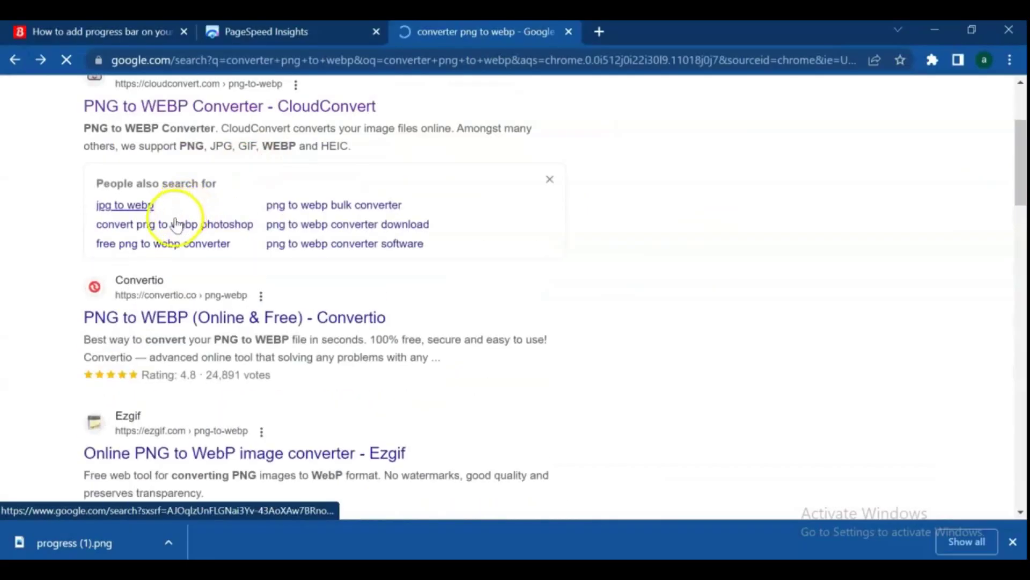
{"action": "left_click", "coordinate": [154, 333]}
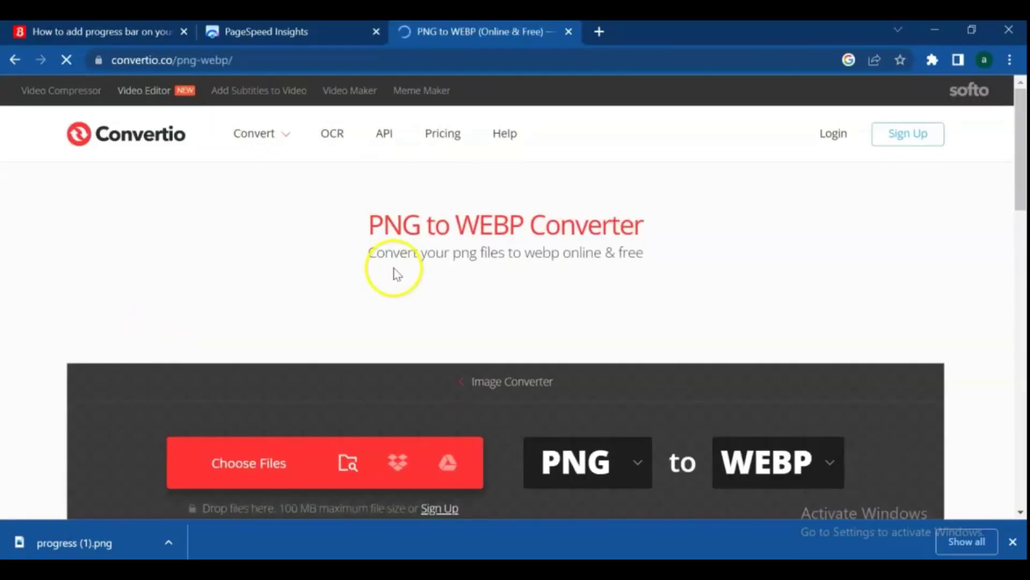
Step: Upload progress (1).png from Downloads to Convertio's PNG to WEBP converter
{"action": "scroll", "coordinate": [395, 268], "scroll_direction": "down", "scroll_amount": 3}
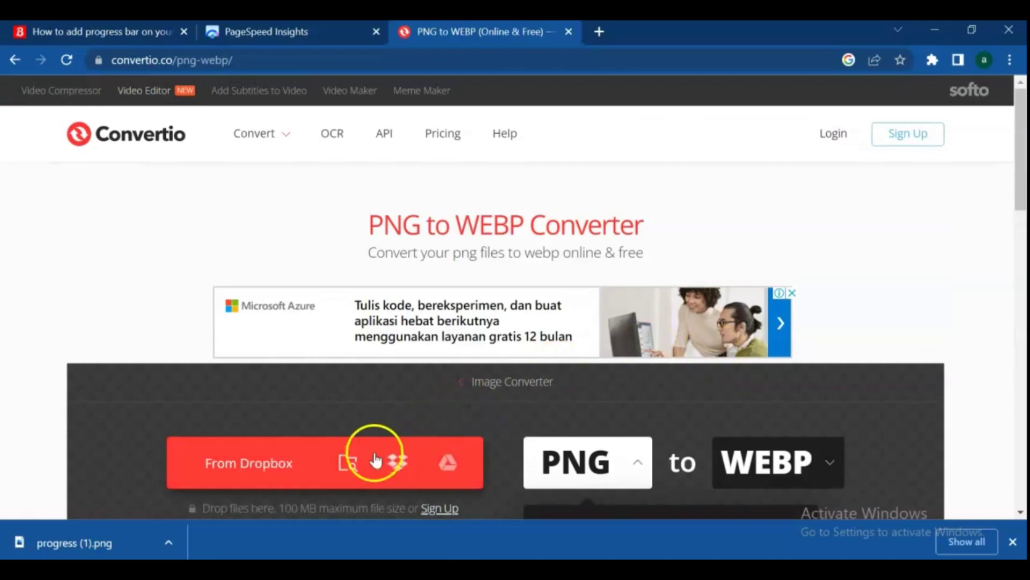
{"action": "left_click", "coordinate": [257, 454]}
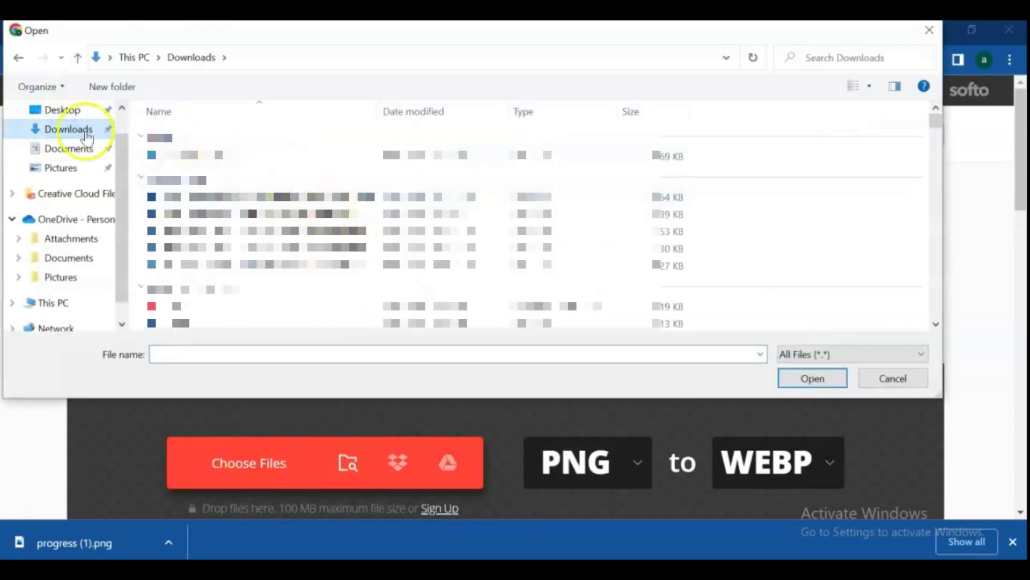
{"action": "left_click", "coordinate": [193, 155]}
{"action": "left_click", "coordinate": [813, 379]}
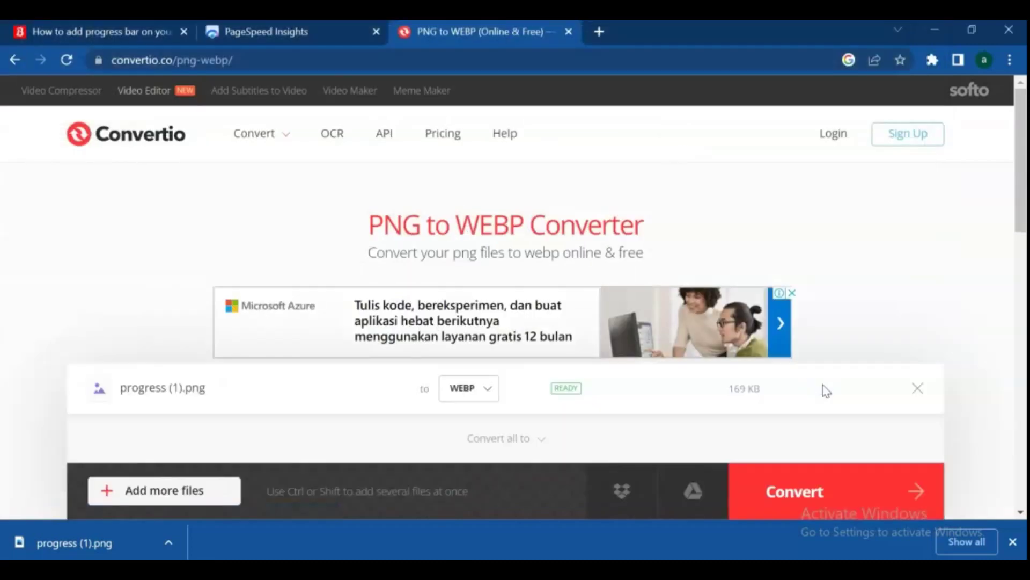
Step: Convert the image to WebP and download the 123 KB progress-_1_.webp
{"action": "scroll", "coordinate": [784, 275], "scroll_direction": "down", "scroll_amount": 3}
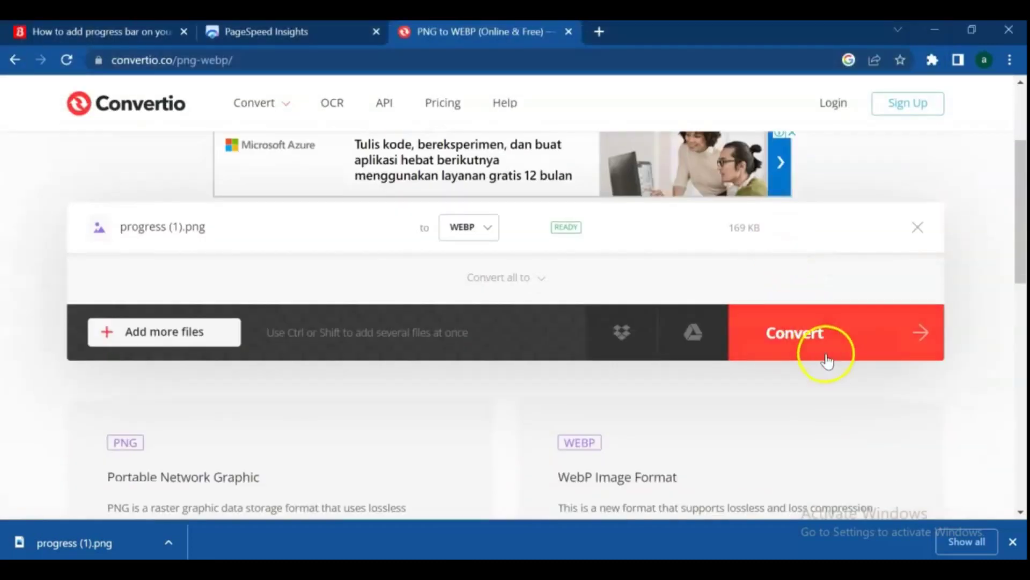
{"action": "left_click", "coordinate": [826, 334]}
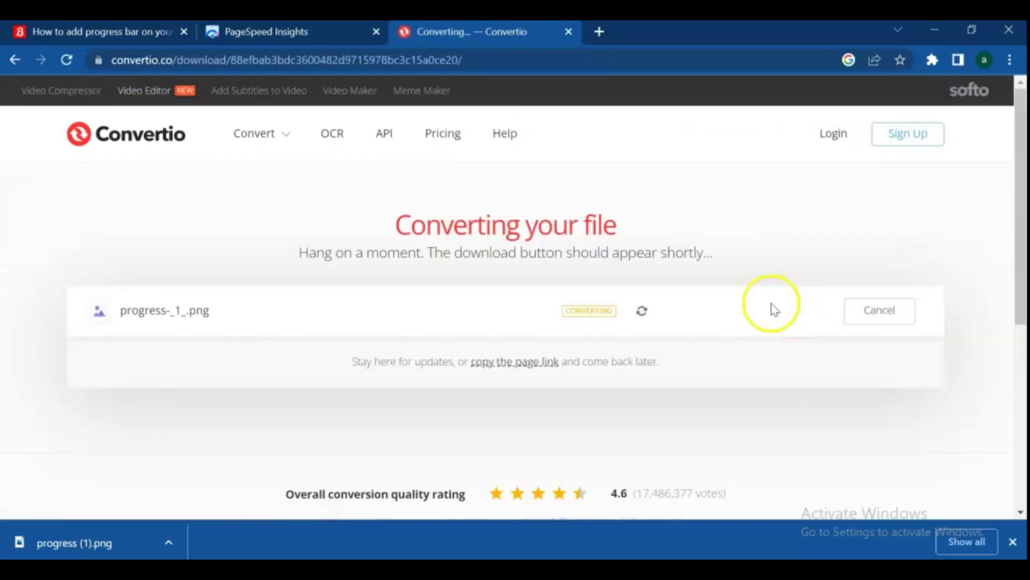
{"action": "left_click", "coordinate": [1013, 541]}
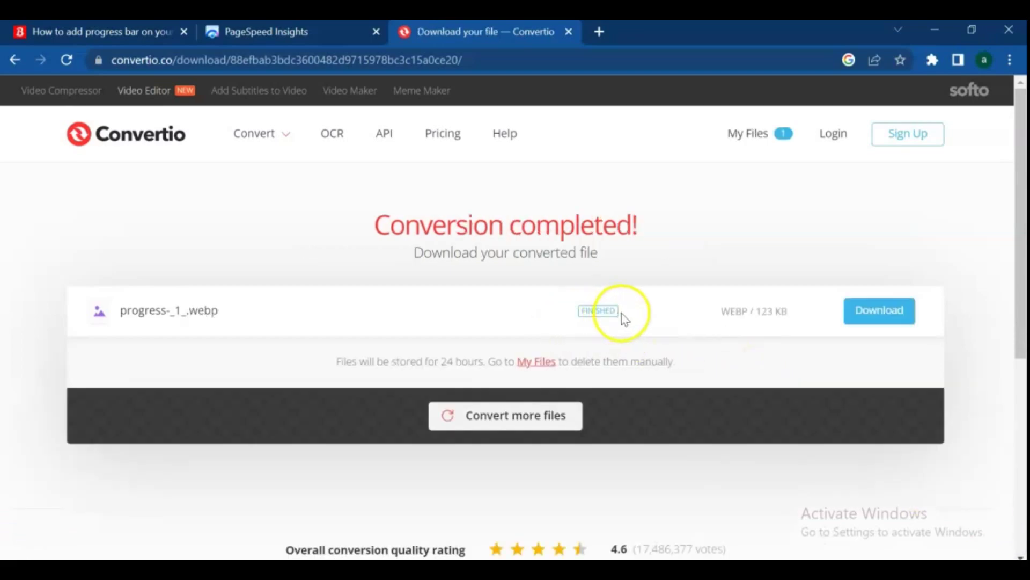
{"action": "left_click", "coordinate": [872, 321]}
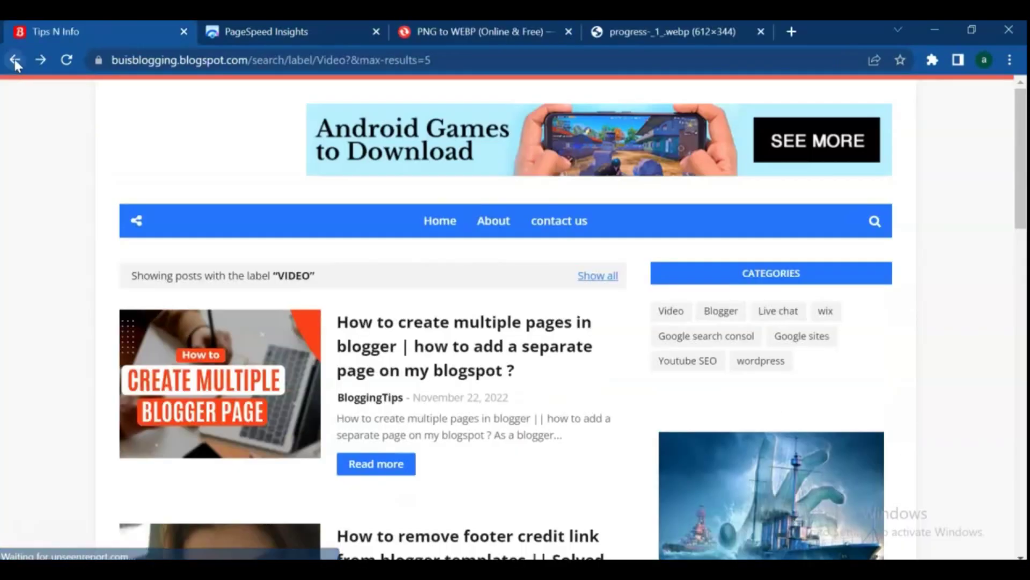
Step: Copy the link of the 'How to add progress bar on your Blogger website' post from the Posts list
{"action": "left_click", "coordinate": [14, 59]}
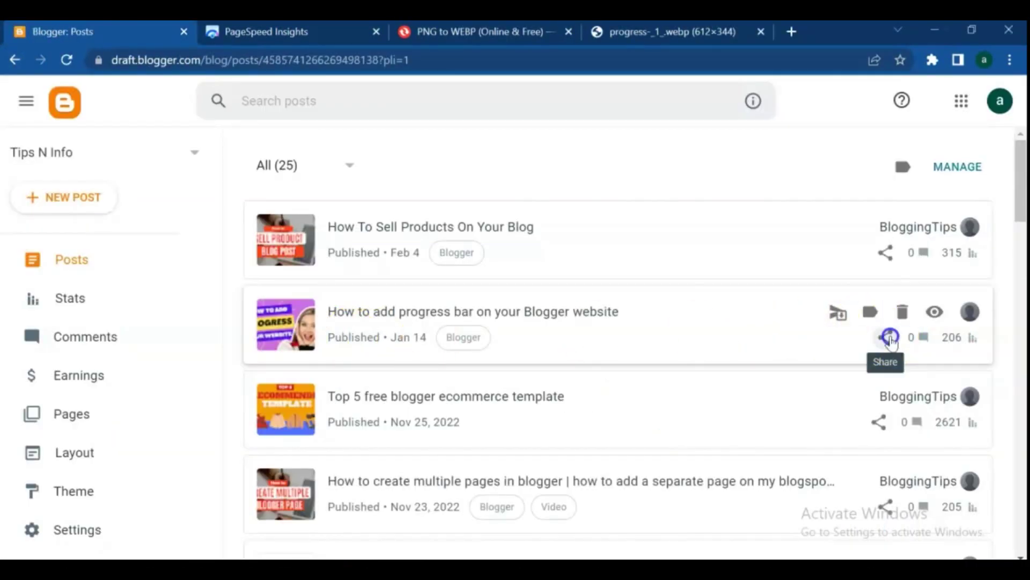
{"action": "left_click", "coordinate": [889, 338]}
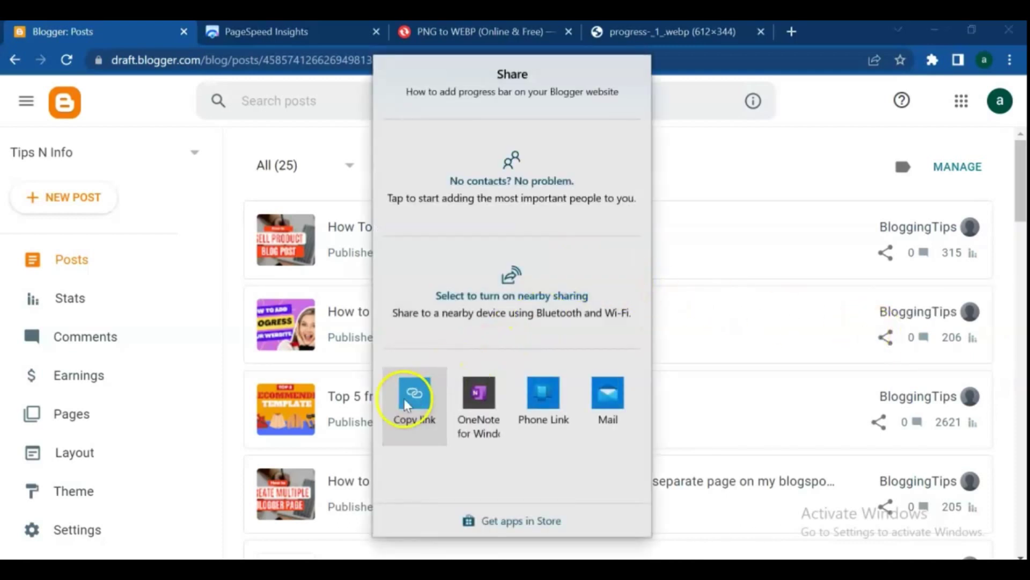
{"action": "left_click", "coordinate": [297, 22]}
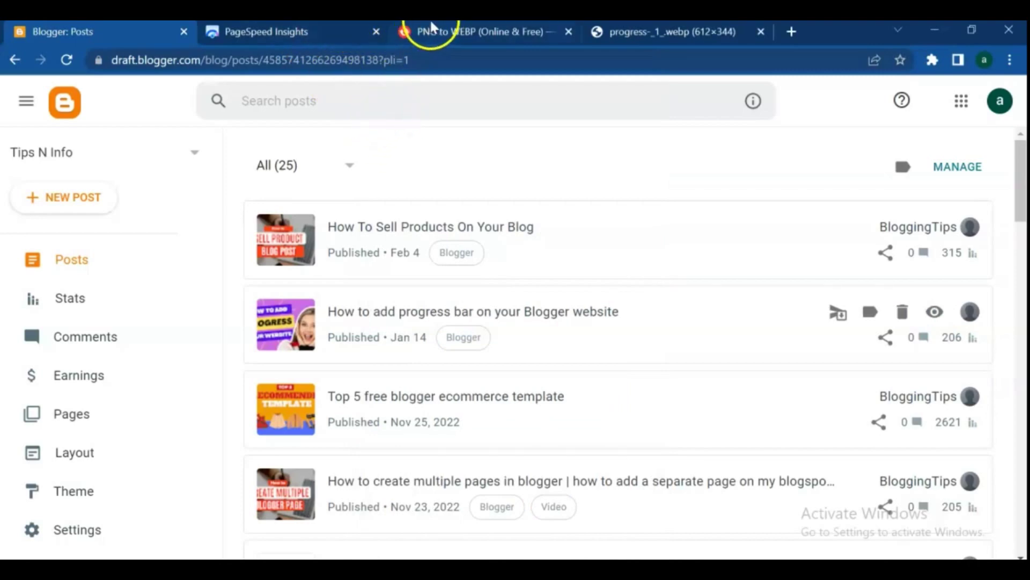
Step: Analyze the copied post URL on mobile: Performance 68, Accessibility 36, SEO 78
{"action": "left_click", "coordinate": [292, 26]}
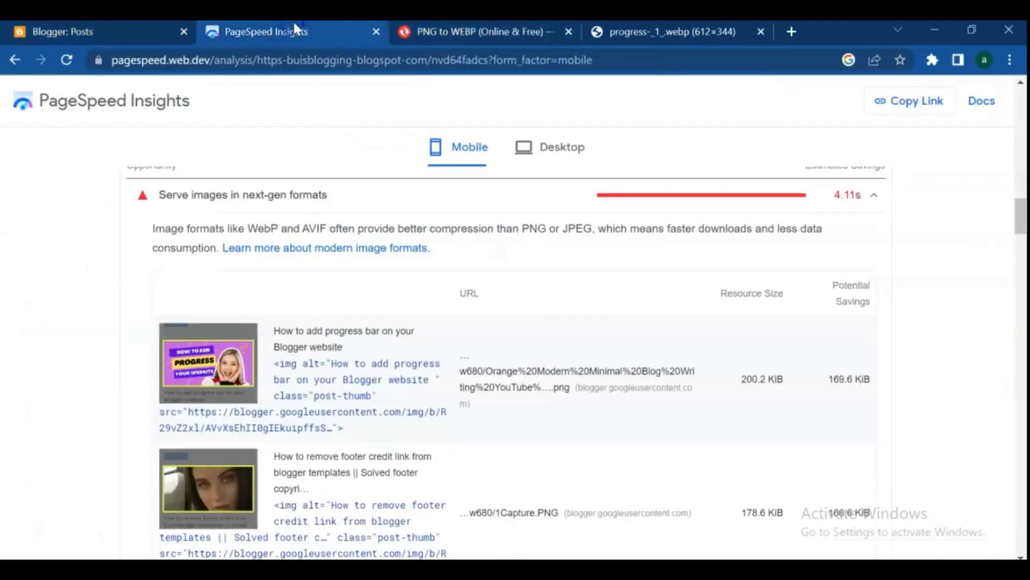
{"action": "left_click", "coordinate": [482, 146]}
{"action": "scroll", "coordinate": [483, 172], "scroll_direction": "up", "scroll_amount": 15}
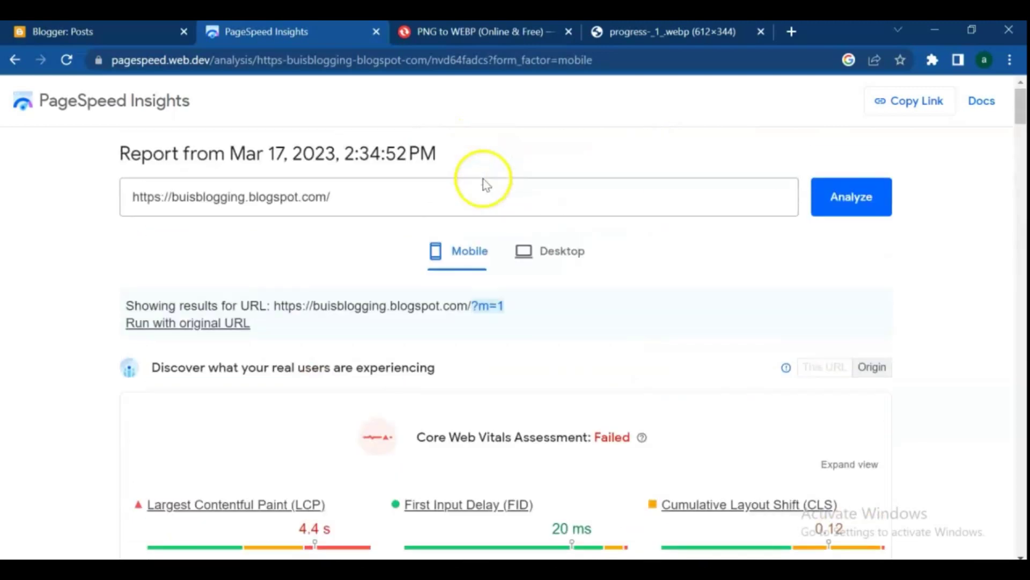
{"action": "left_click", "coordinate": [499, 198]}
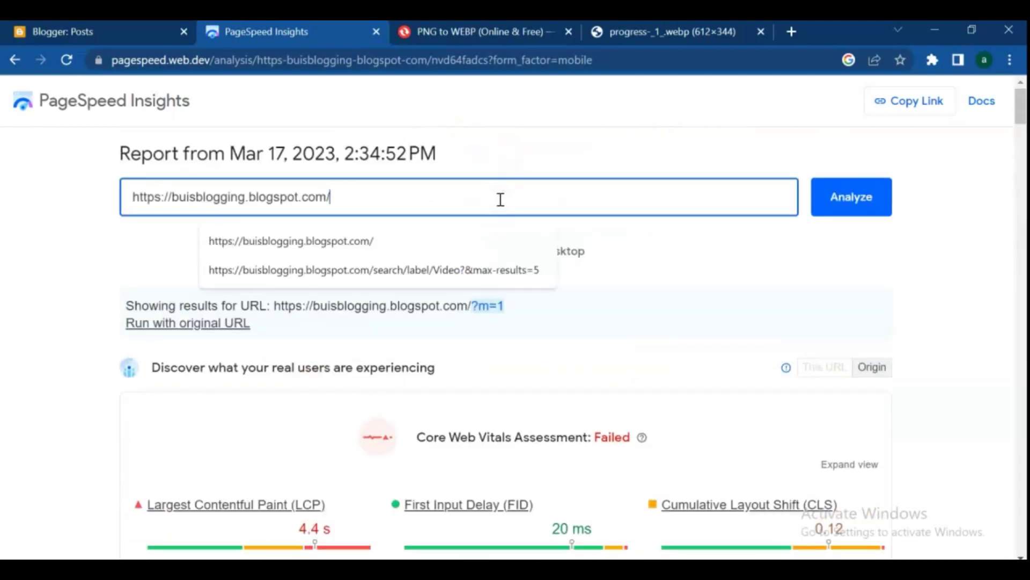
{"action": "key", "text": "BackSpace"}
{"action": "type", "text": "https://buisblogging.blogspot.com/2023/01/how-to-add-progress-bar-on-your-blogger.html"}
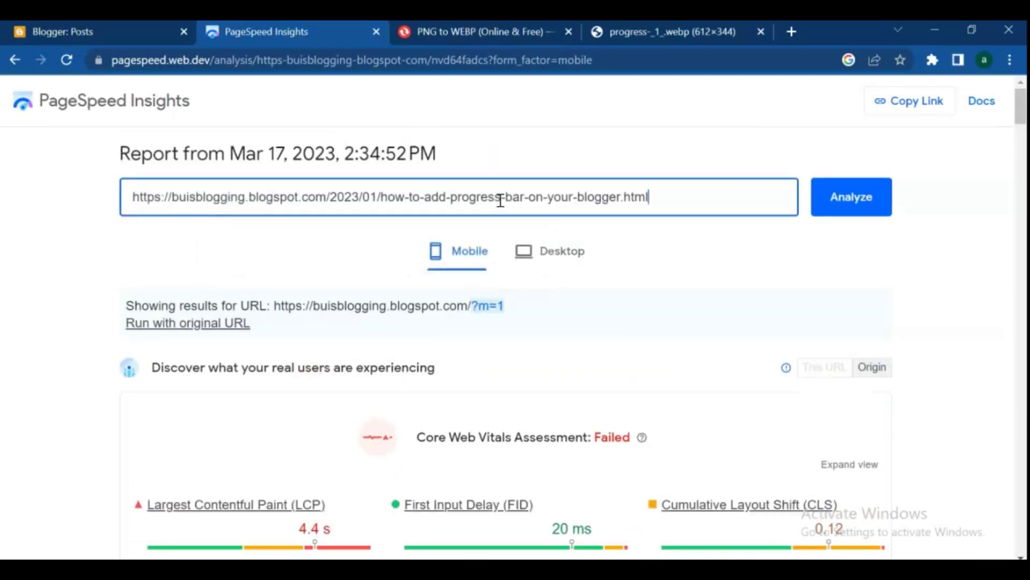
{"action": "left_click", "coordinate": [859, 199]}
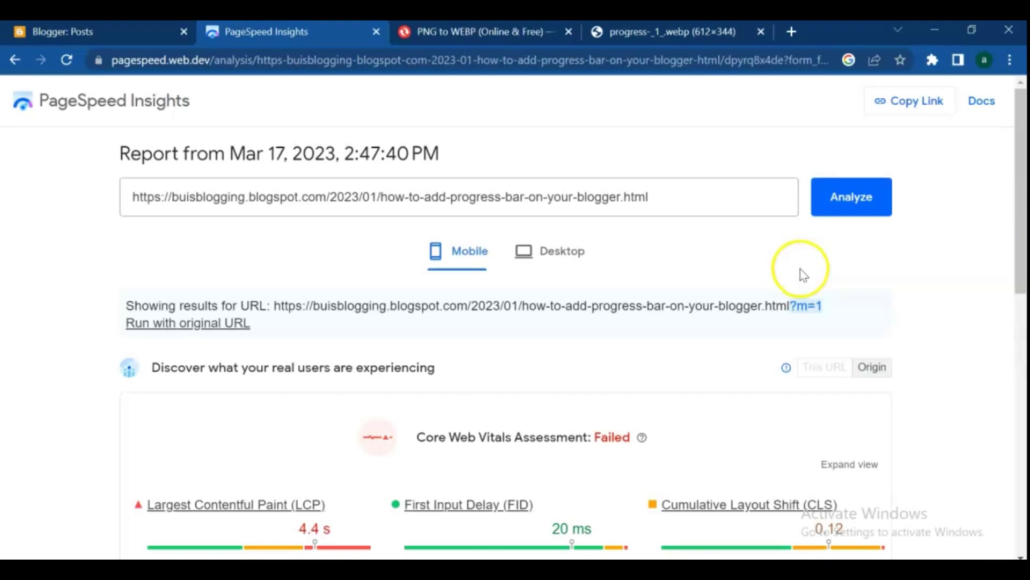
{"action": "scroll", "coordinate": [681, 220], "scroll_direction": "down", "scroll_amount": 7}
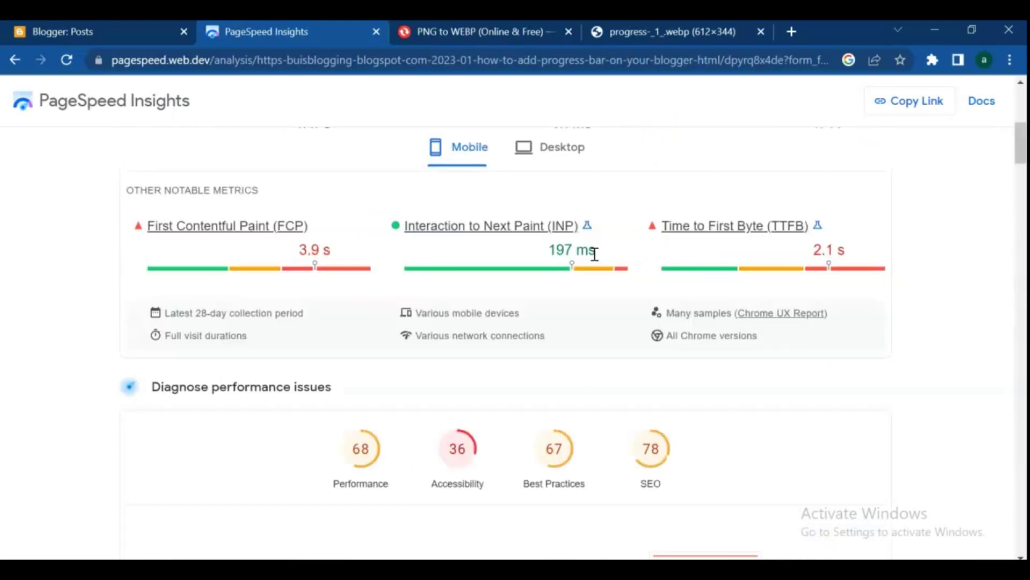
{"action": "scroll", "coordinate": [637, 277], "scroll_direction": "down", "scroll_amount": 5}
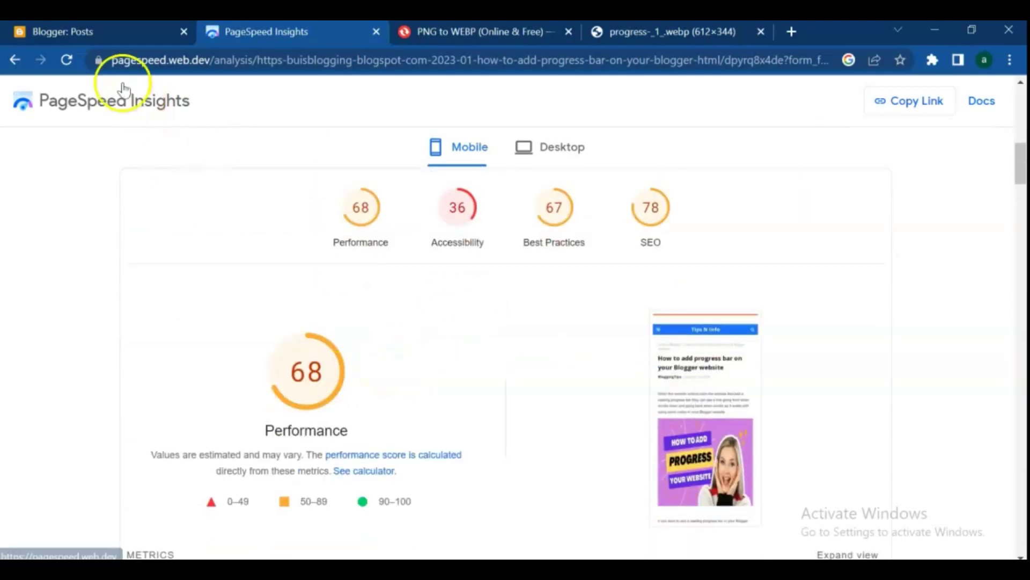
{"action": "left_click", "coordinate": [69, 30]}
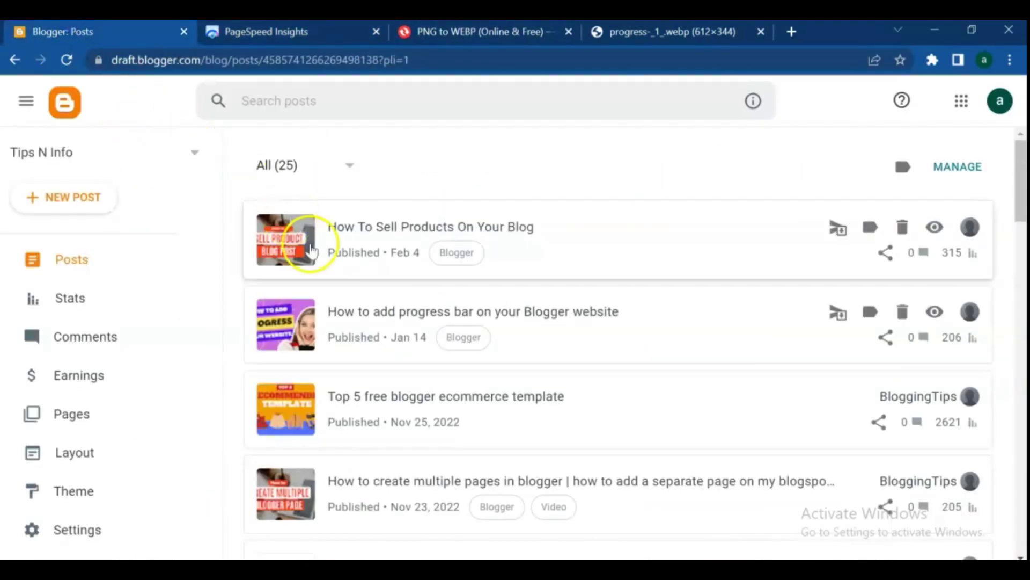
Step: Open the progress bar post in the editor and delete its old header image
{"action": "left_click", "coordinate": [369, 316]}
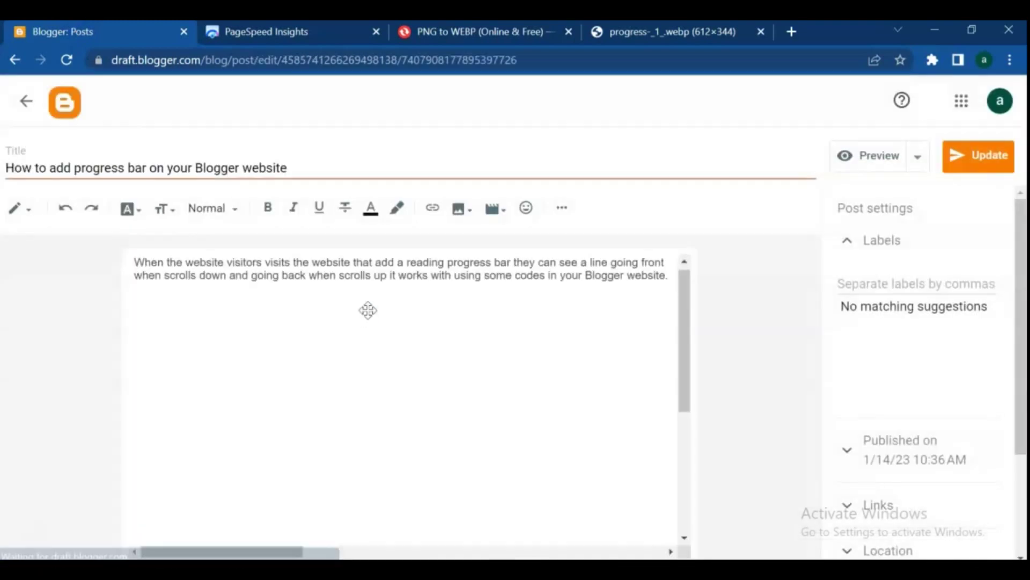
{"action": "scroll", "coordinate": [368, 308], "scroll_direction": "down", "scroll_amount": 3}
{"action": "left_click", "coordinate": [376, 308]}
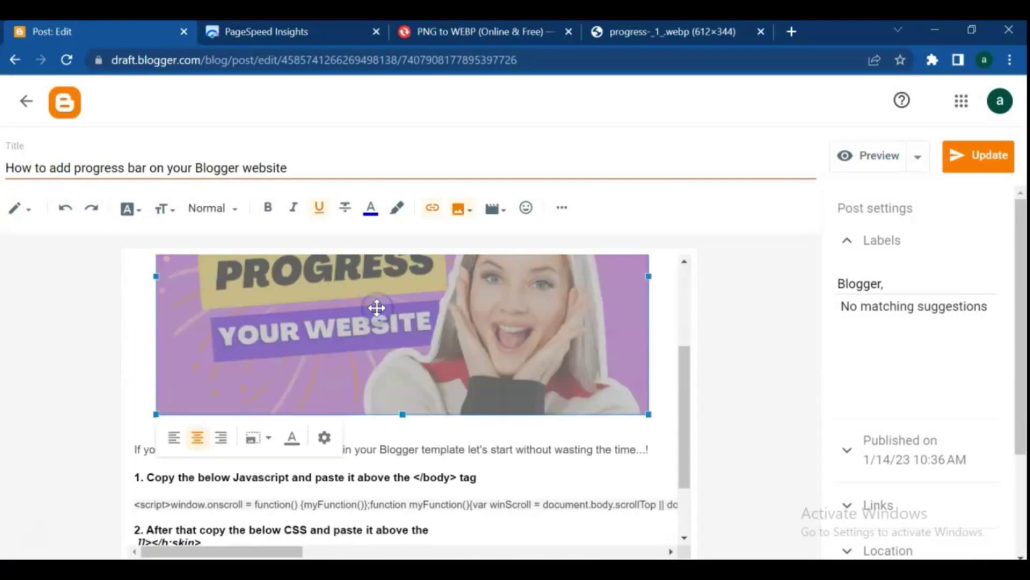
{"action": "scroll", "coordinate": [378, 308], "scroll_direction": "up", "scroll_amount": 3}
{"action": "left_click", "coordinate": [667, 336]}
{"action": "left_click", "coordinate": [621, 342]}
{"action": "key", "text": "BackSpace"}
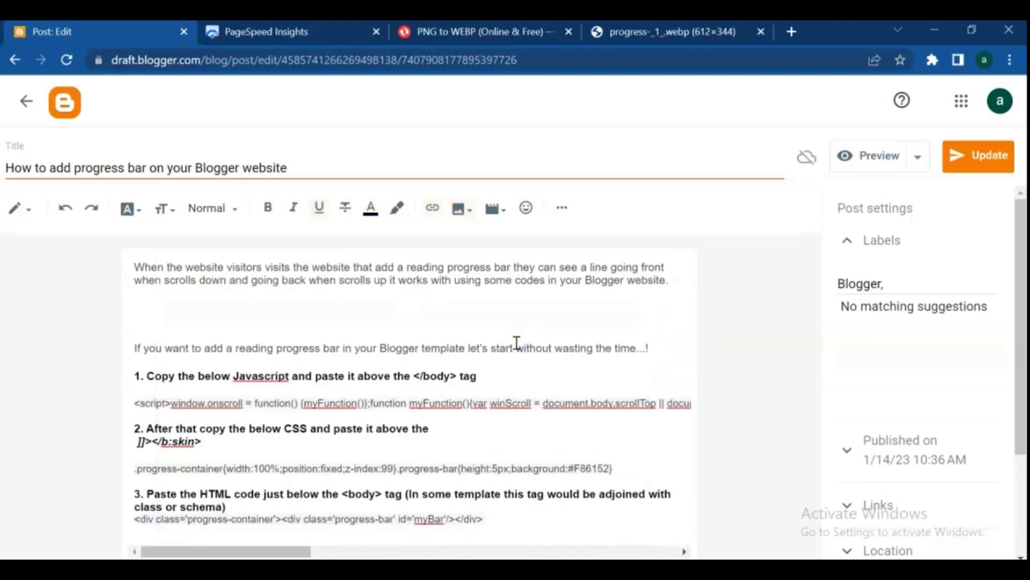
Step: Upload progress-_1_.webp from the computer and insert it at a larger size
{"action": "left_click", "coordinate": [472, 214]}
{"action": "left_click", "coordinate": [506, 246]}
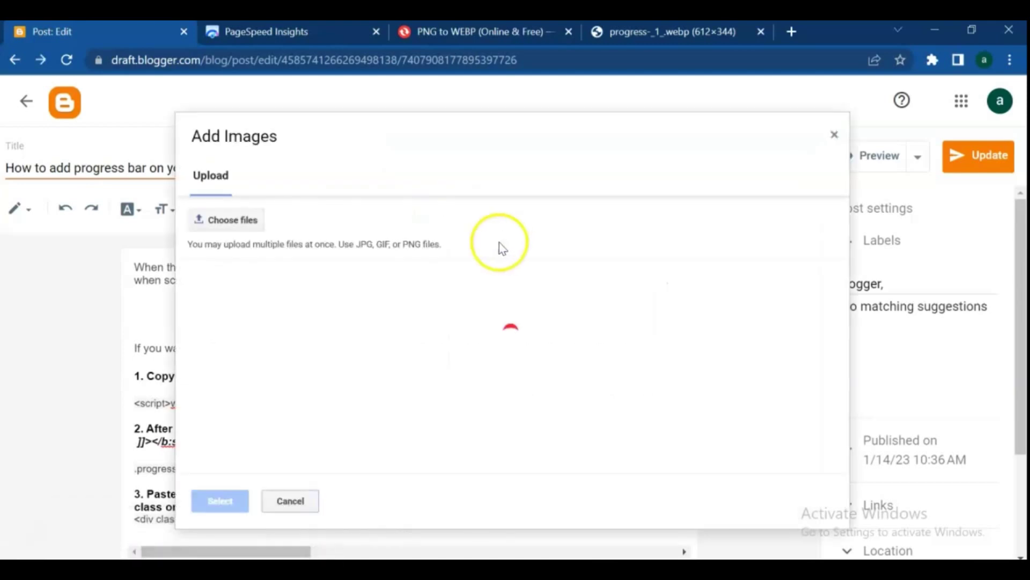
{"action": "left_click", "coordinate": [246, 224]}
{"action": "left_click", "coordinate": [212, 173]}
{"action": "left_click", "coordinate": [833, 378]}
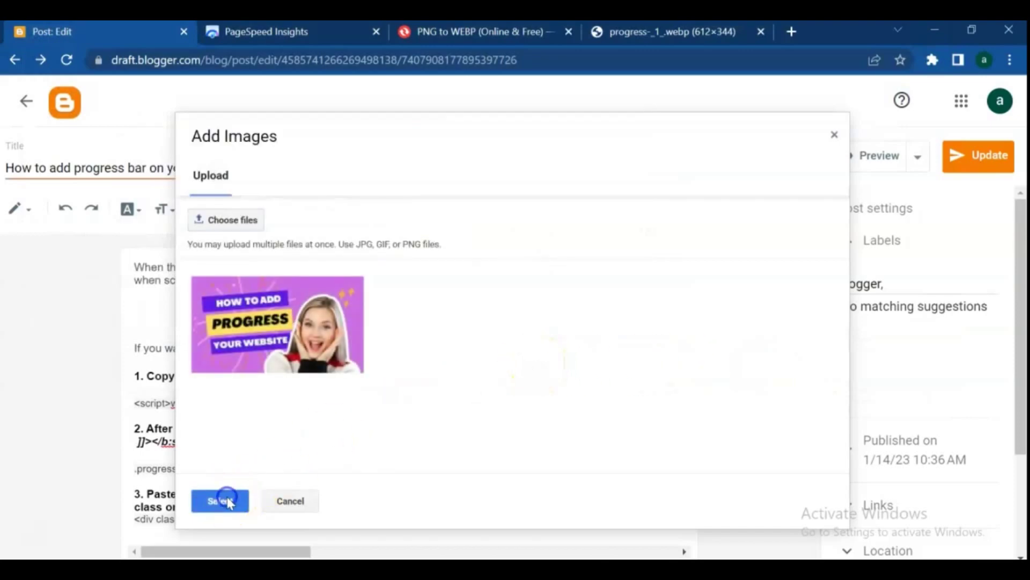
{"action": "left_click", "coordinate": [220, 500]}
{"action": "left_click", "coordinate": [440, 466]}
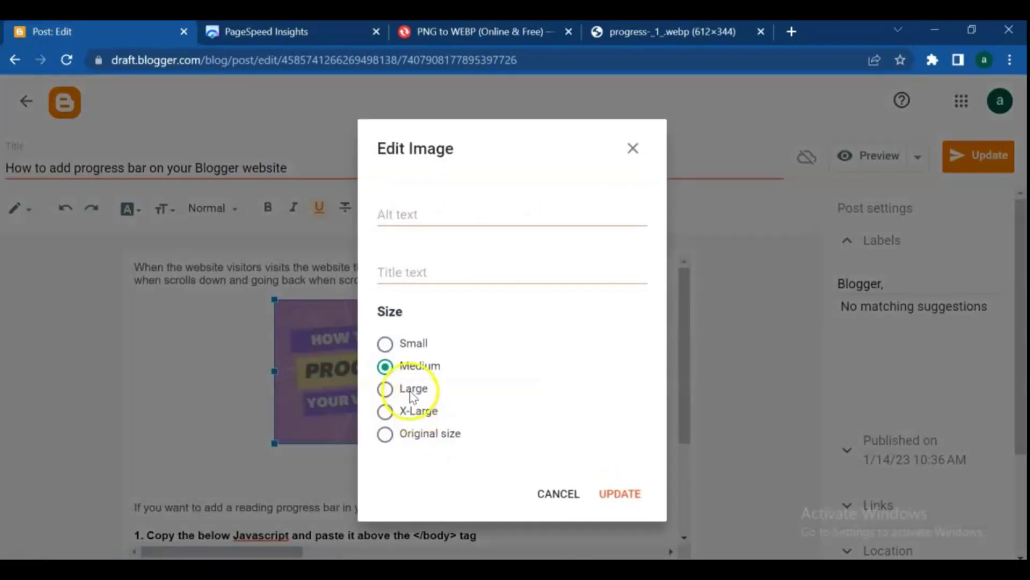
{"action": "left_click", "coordinate": [614, 493]}
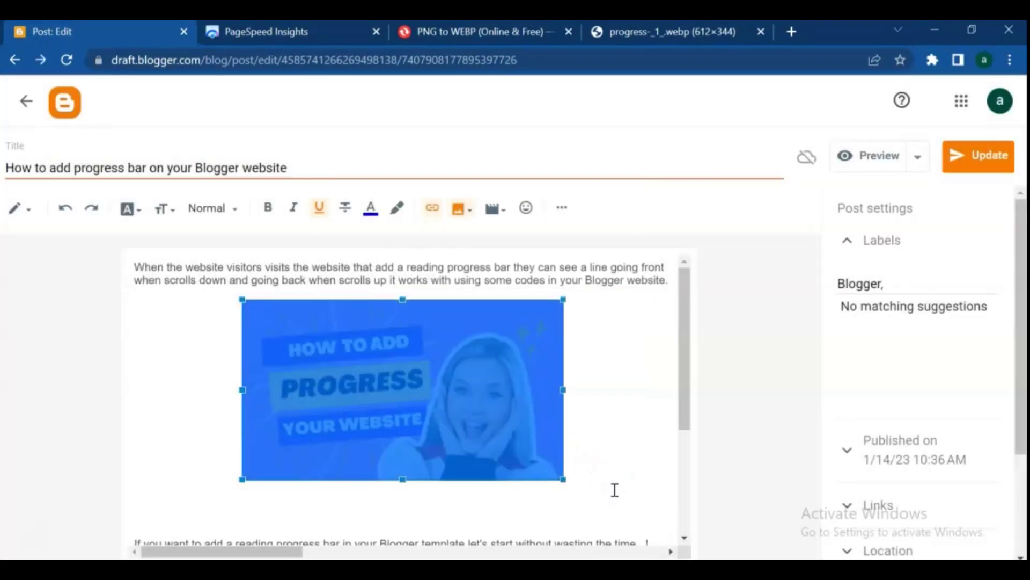
Step: Save the updated post and return to the Posts list
{"action": "left_click", "coordinate": [387, 510]}
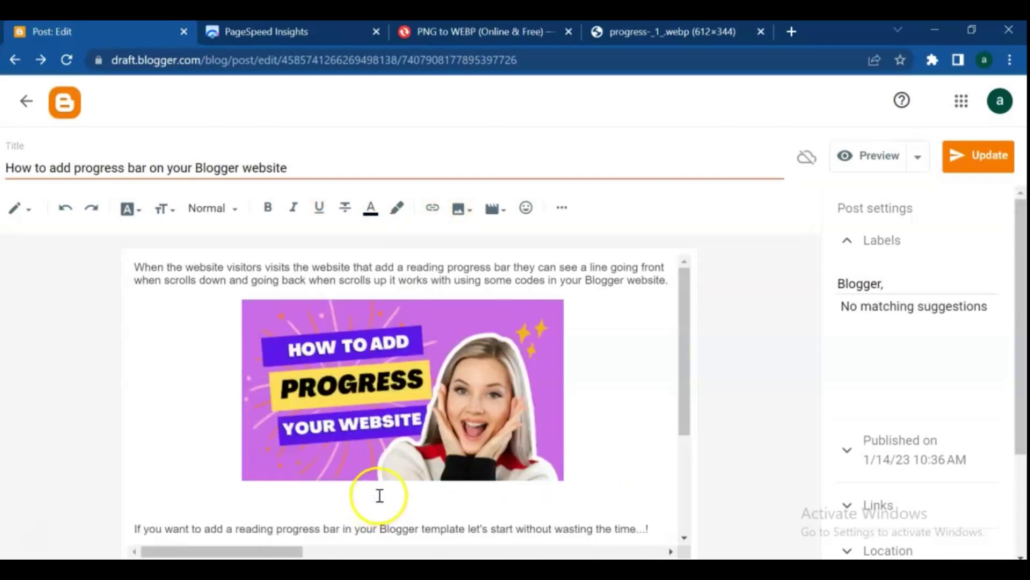
{"action": "left_click", "coordinate": [951, 168]}
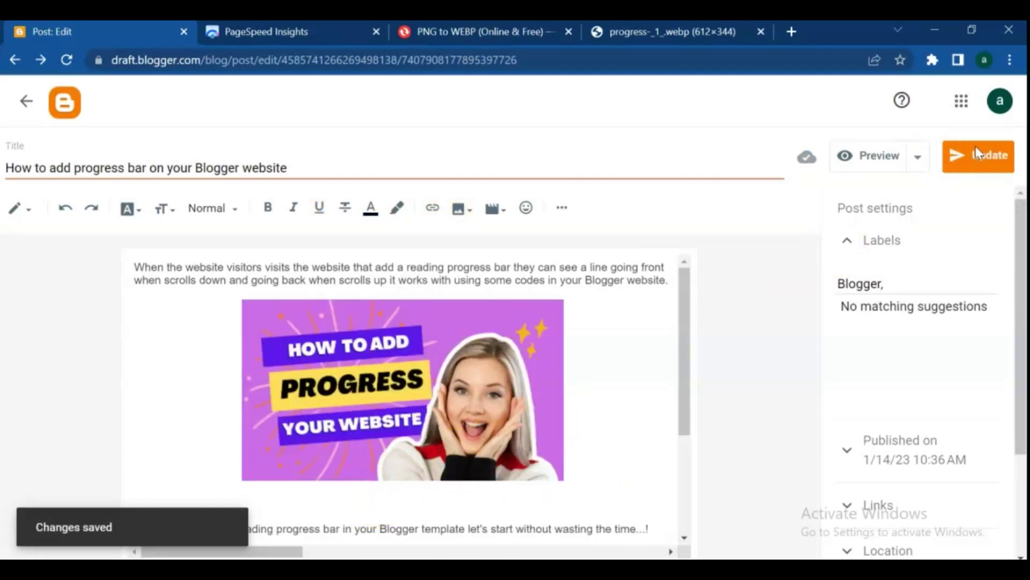
{"action": "left_click", "coordinate": [957, 156]}
{"action": "left_click", "coordinate": [26, 101]}
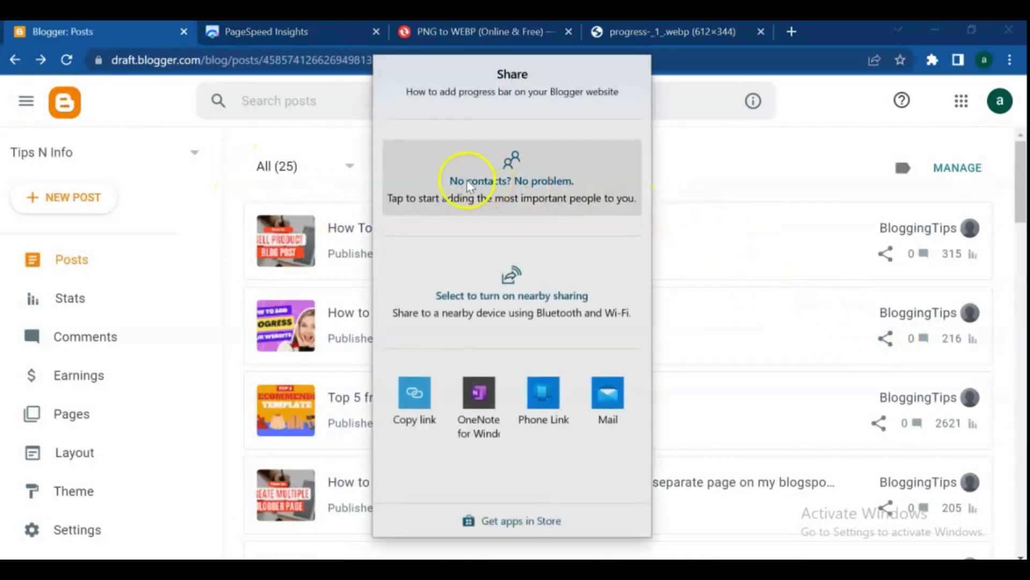
Step: Copy the post link and clear the old URL from the PageSpeed Insights field
{"action": "left_click", "coordinate": [411, 401]}
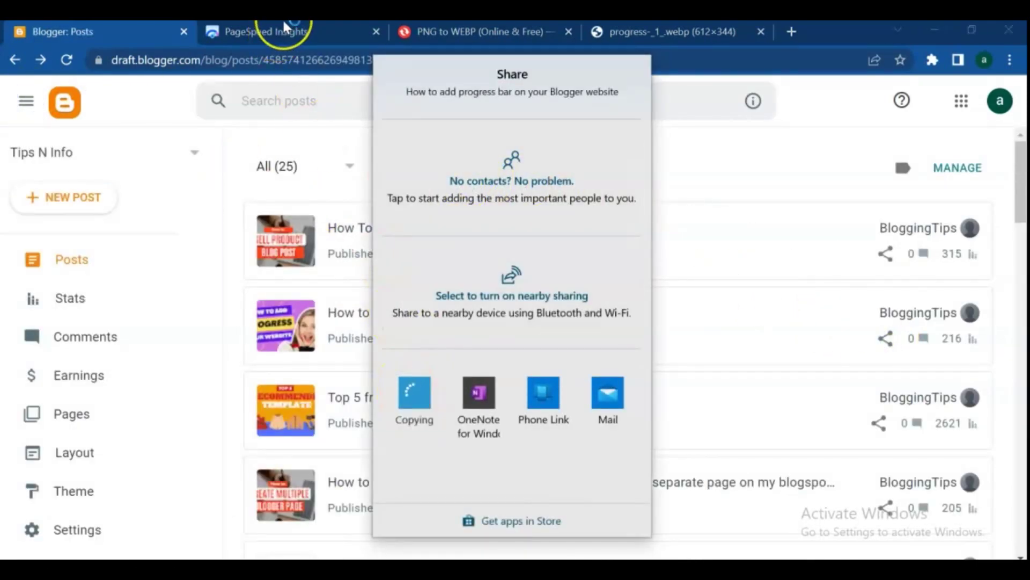
{"action": "left_click", "coordinate": [318, 30]}
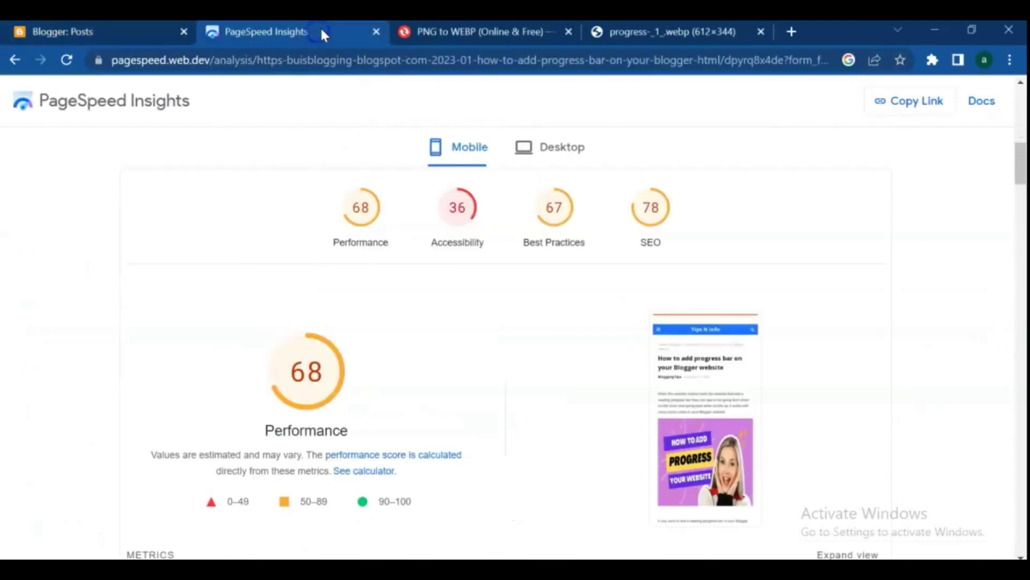
{"action": "scroll", "coordinate": [488, 255], "scroll_direction": "up", "scroll_amount": 2}
{"action": "left_click_drag", "start_coordinate": [681, 196], "coordinate": [69, 193]}
{"action": "key", "text": "BackSpace"}
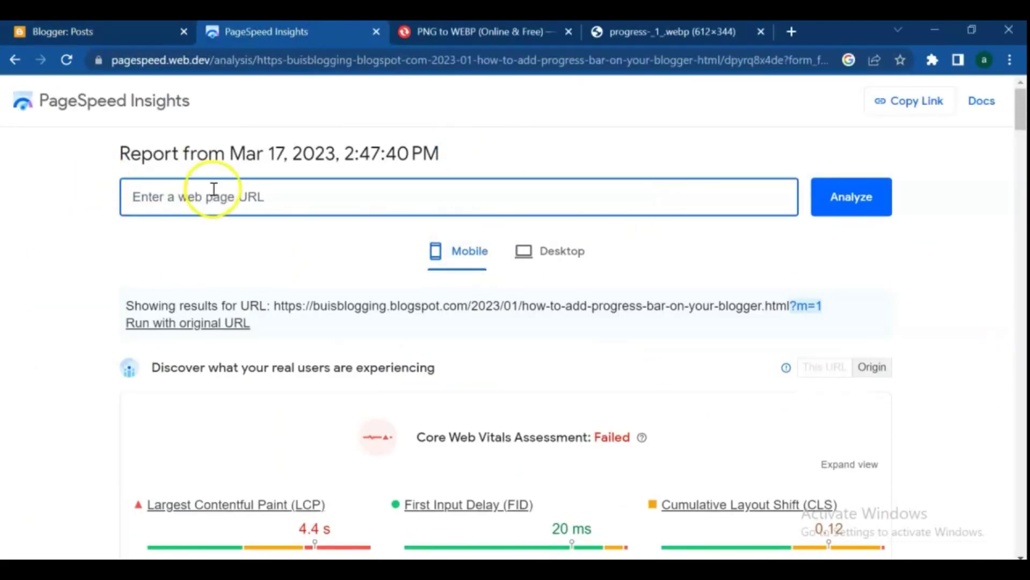
{"action": "left_click", "coordinate": [249, 195]}
{"action": "left_click", "coordinate": [249, 196]}
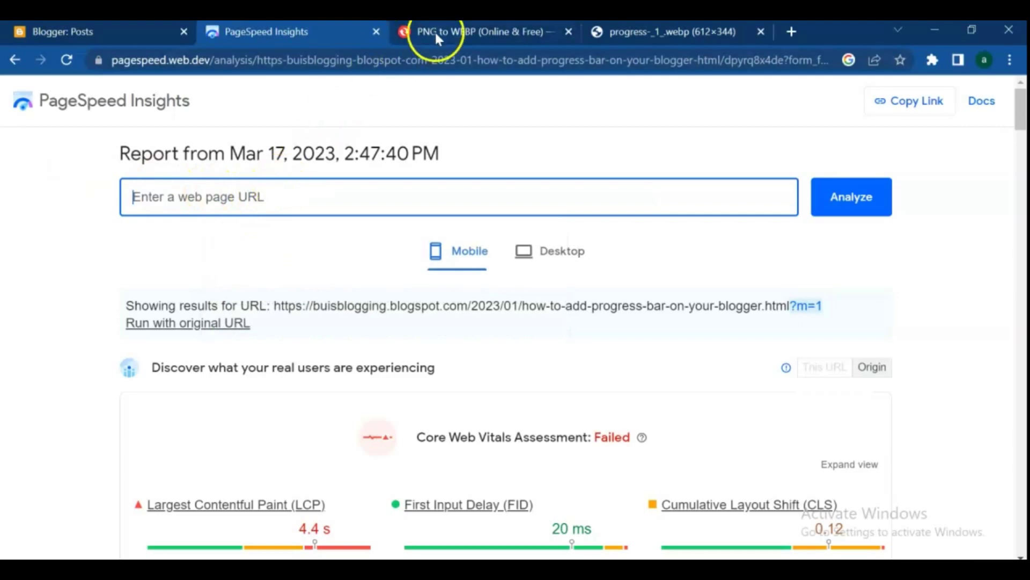
Step: Re-copy the progress bar post's link, paste it into PageSpeed Insights and analyze it
{"action": "left_click", "coordinate": [122, 36]}
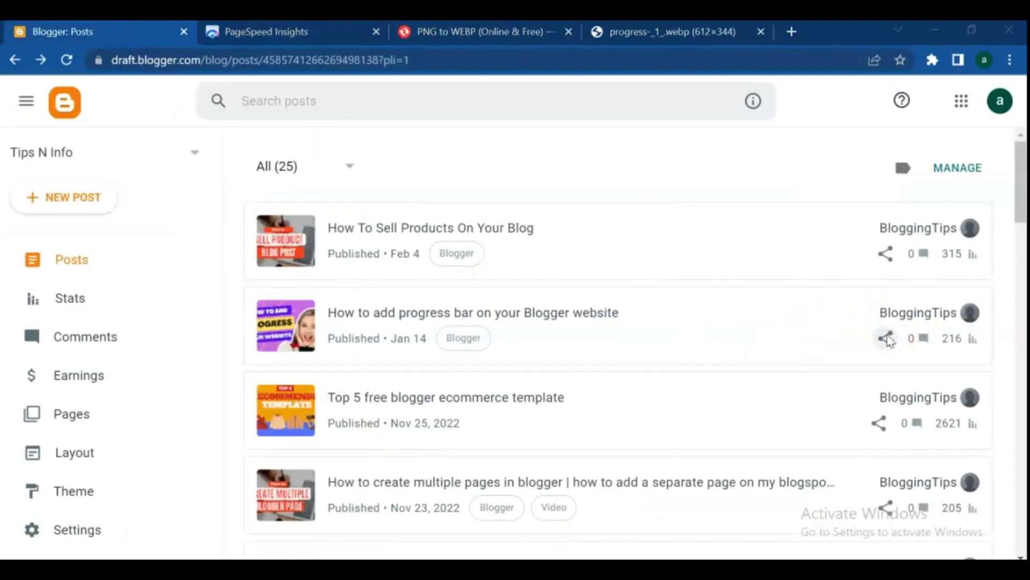
{"action": "left_click", "coordinate": [886, 338]}
{"action": "left_click", "coordinate": [414, 399]}
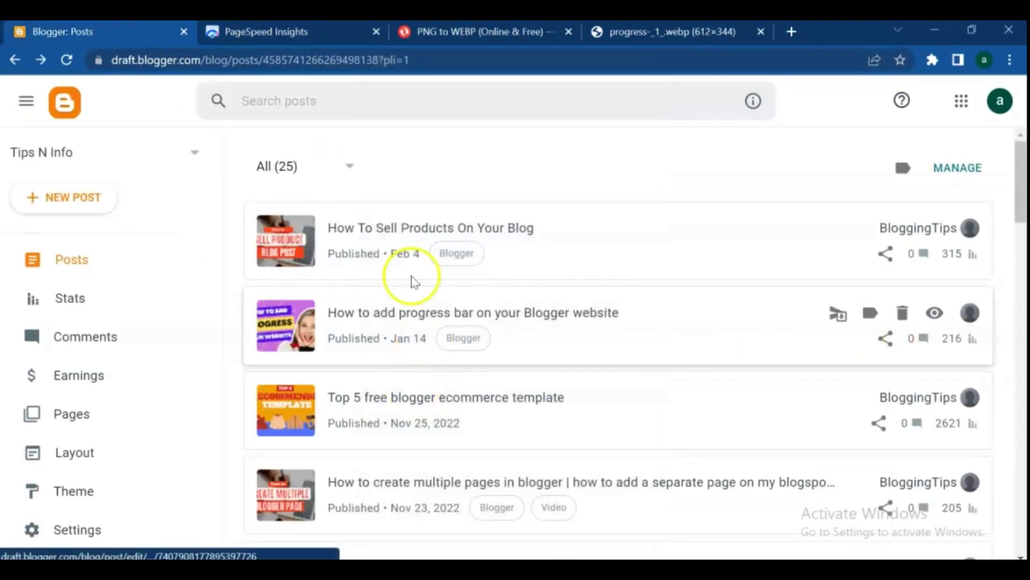
{"action": "left_click", "coordinate": [309, 32]}
{"action": "key", "text": "ctrl+v"}
{"action": "left_click", "coordinate": [854, 197]}
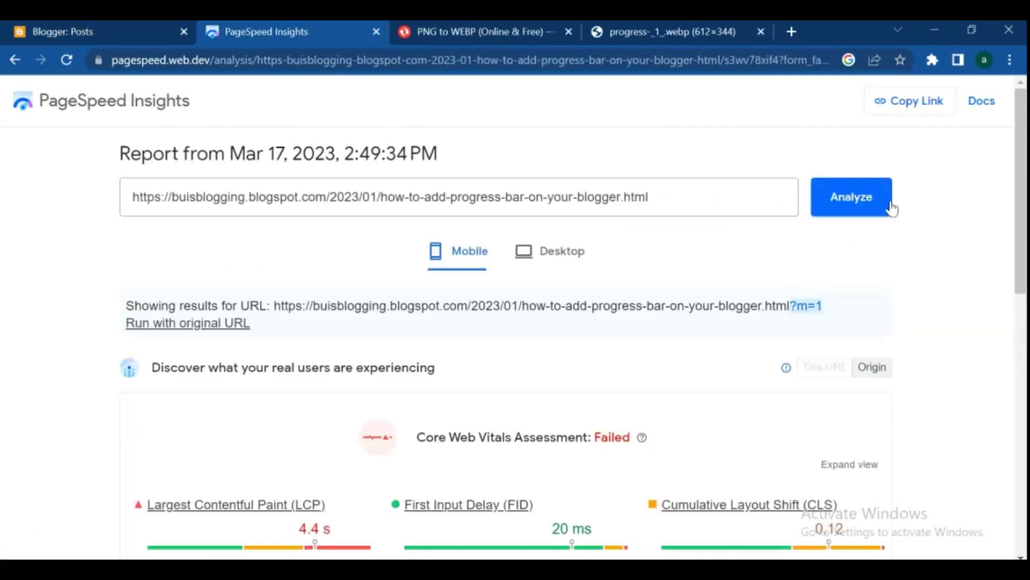
{"action": "scroll", "coordinate": [863, 292], "scroll_direction": "down", "scroll_amount": 10}
Step: Review the 70-Performance report and expand the Reduce unused JavaScript details
{"action": "scroll", "coordinate": [861, 295], "scroll_direction": "up", "scroll_amount": 3}
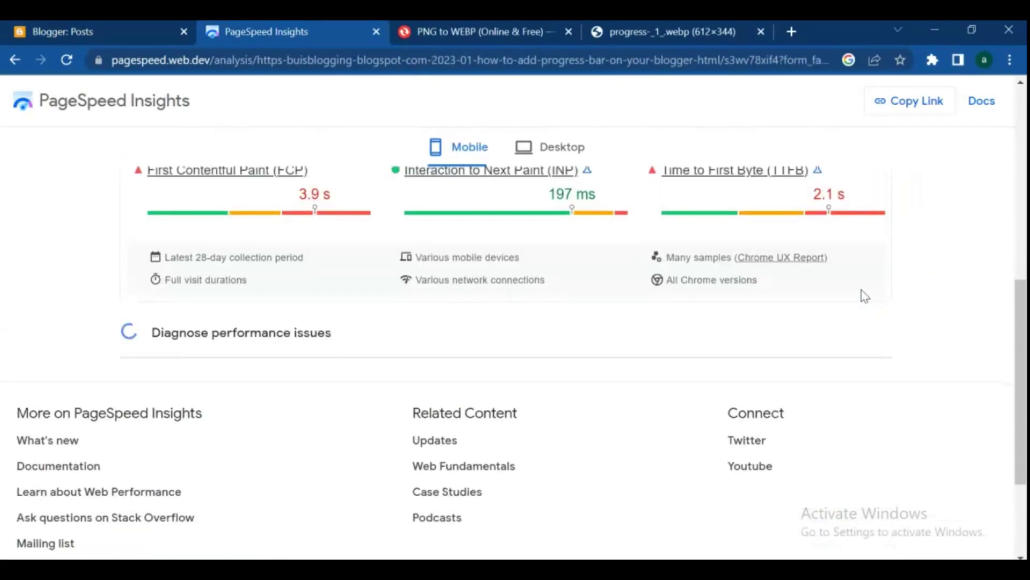
{"action": "left_click", "coordinate": [840, 307]}
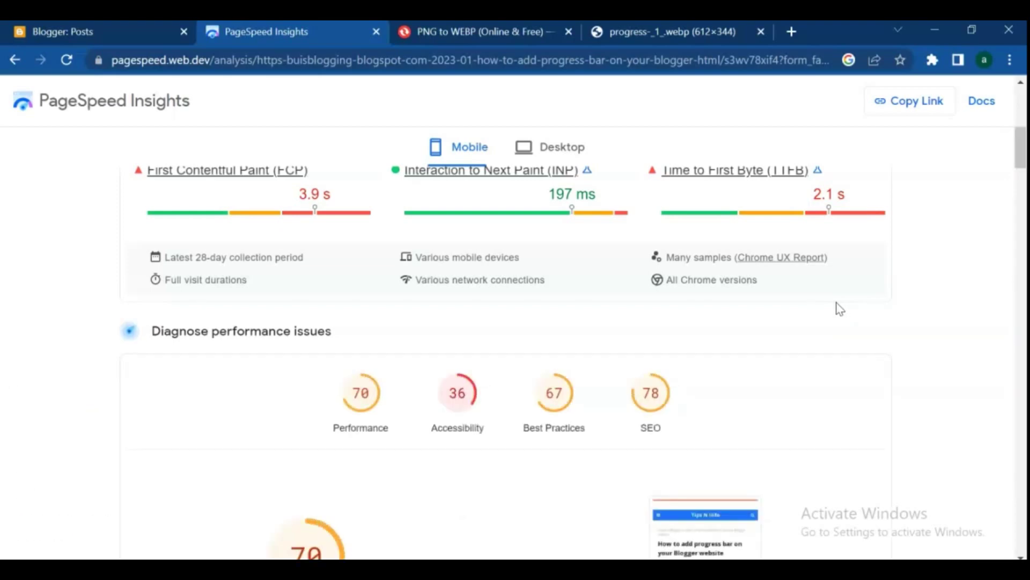
{"action": "scroll", "coordinate": [751, 357], "scroll_direction": "down", "scroll_amount": 3}
{"action": "left_click", "coordinate": [751, 355]}
{"action": "scroll", "coordinate": [451, 350], "scroll_direction": "down", "scroll_amount": 1}
{"action": "scroll", "coordinate": [346, 335], "scroll_direction": "down", "scroll_amount": 6}
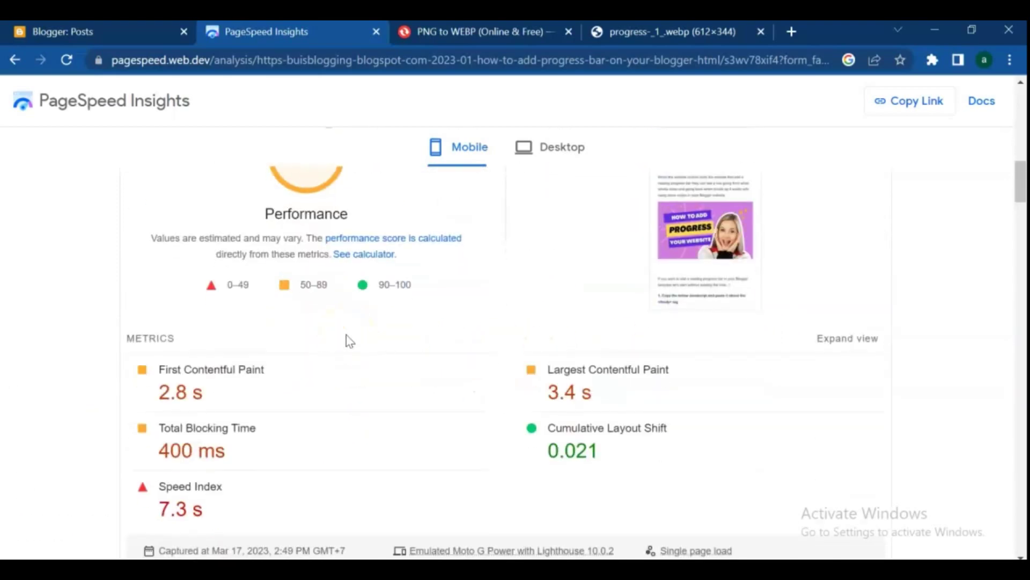
{"action": "scroll", "coordinate": [346, 333], "scroll_direction": "down", "scroll_amount": 1}
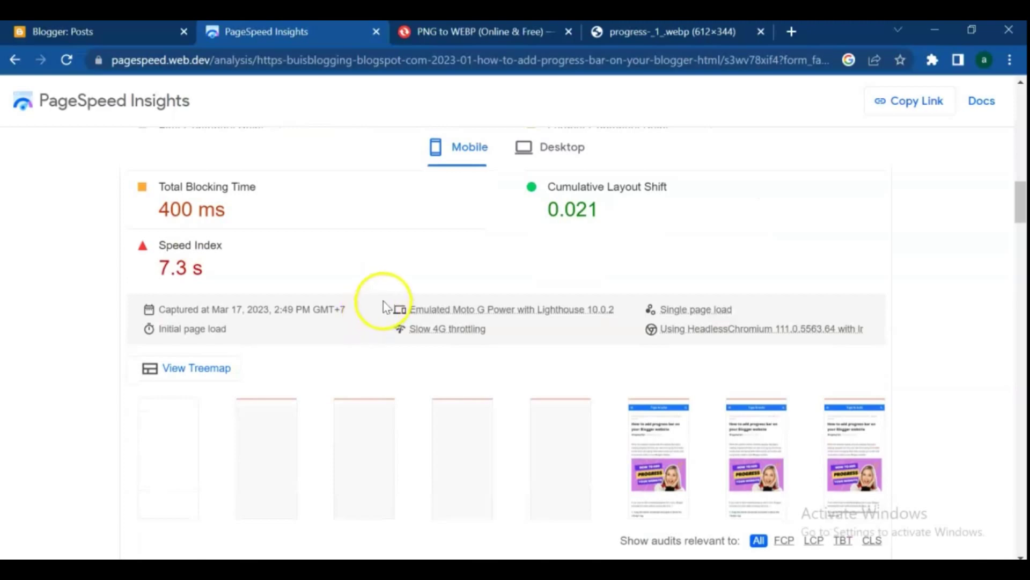
{"action": "scroll", "coordinate": [384, 306], "scroll_direction": "down", "scroll_amount": 5}
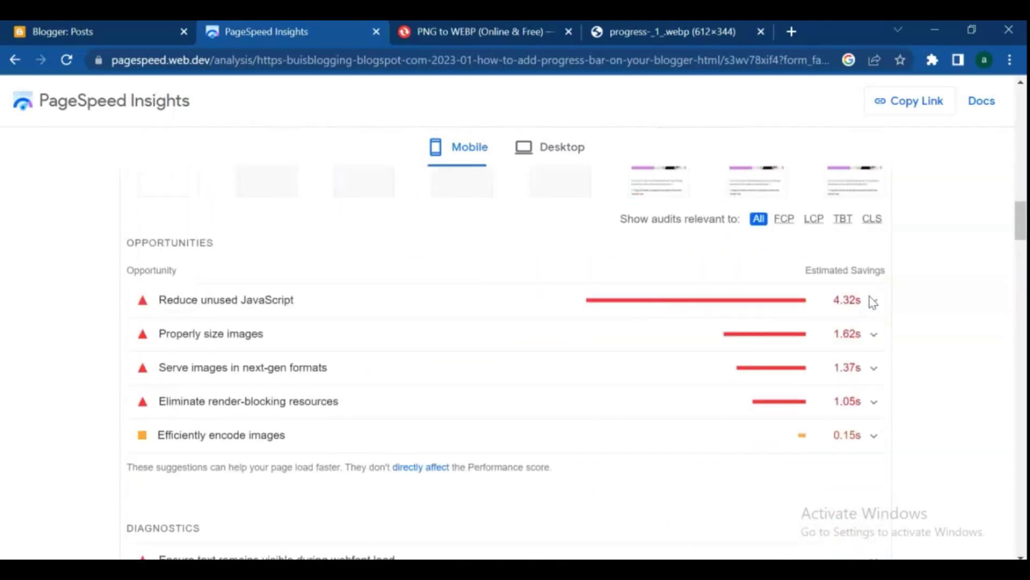
{"action": "left_click", "coordinate": [874, 301]}
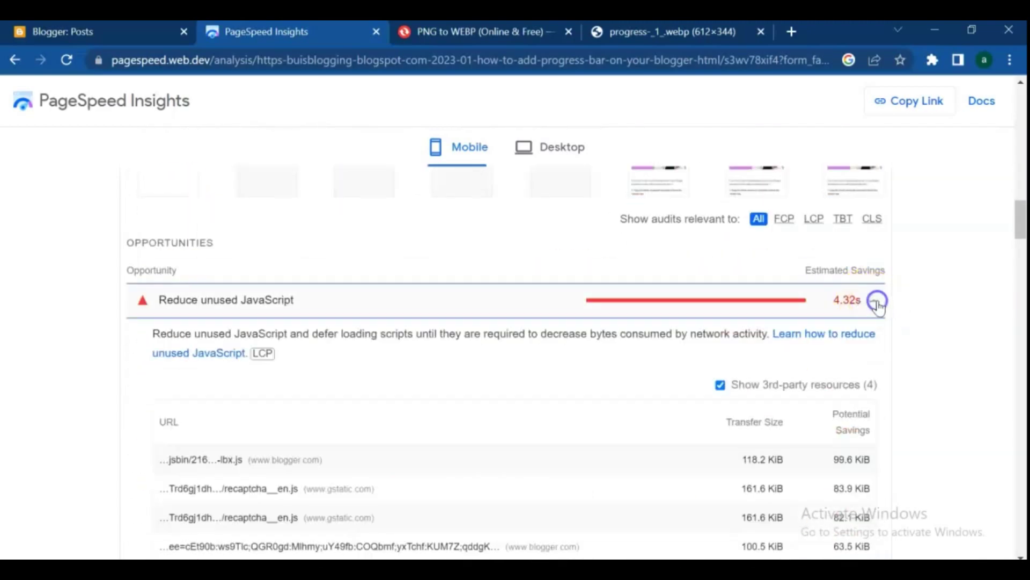
Step: Expand Serve images in next-gen formats, then return to Blogger's Posts list
{"action": "scroll", "coordinate": [878, 301], "scroll_direction": "down", "scroll_amount": 10}
{"action": "scroll", "coordinate": [877, 301], "scroll_direction": "up", "scroll_amount": 7}
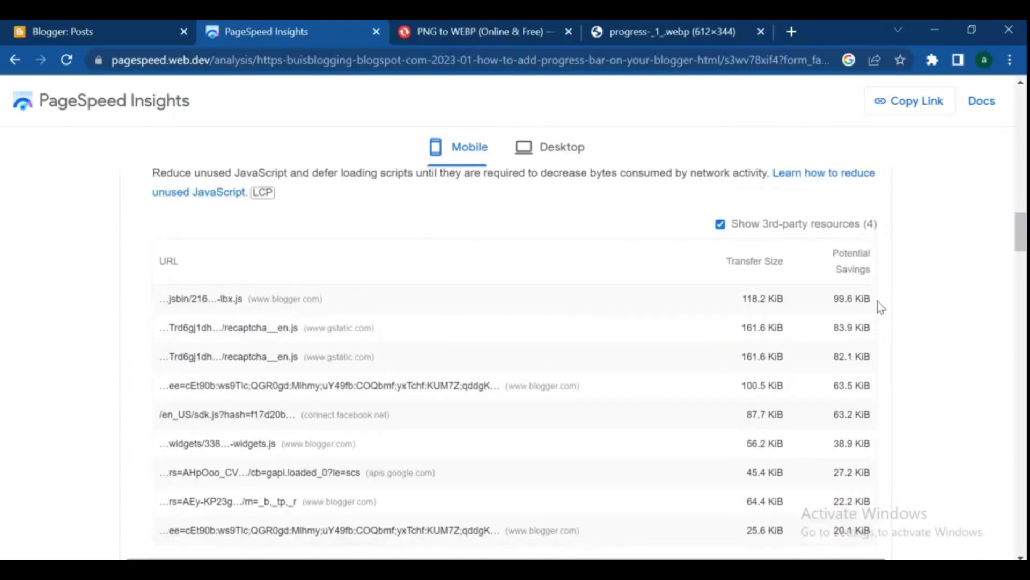
{"action": "scroll", "coordinate": [870, 299], "scroll_direction": "down", "scroll_amount": 2}
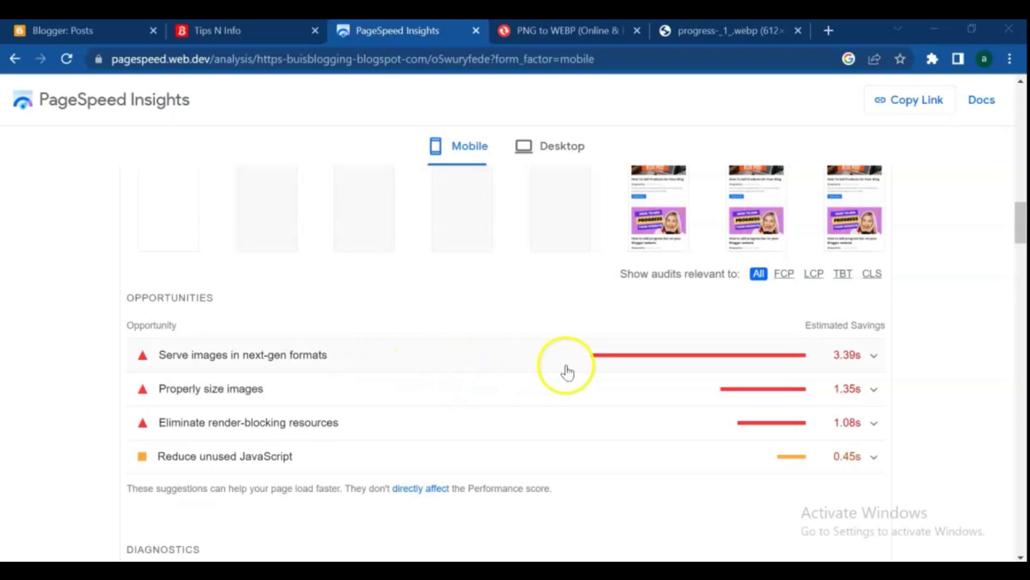
{"action": "left_click", "coordinate": [875, 355]}
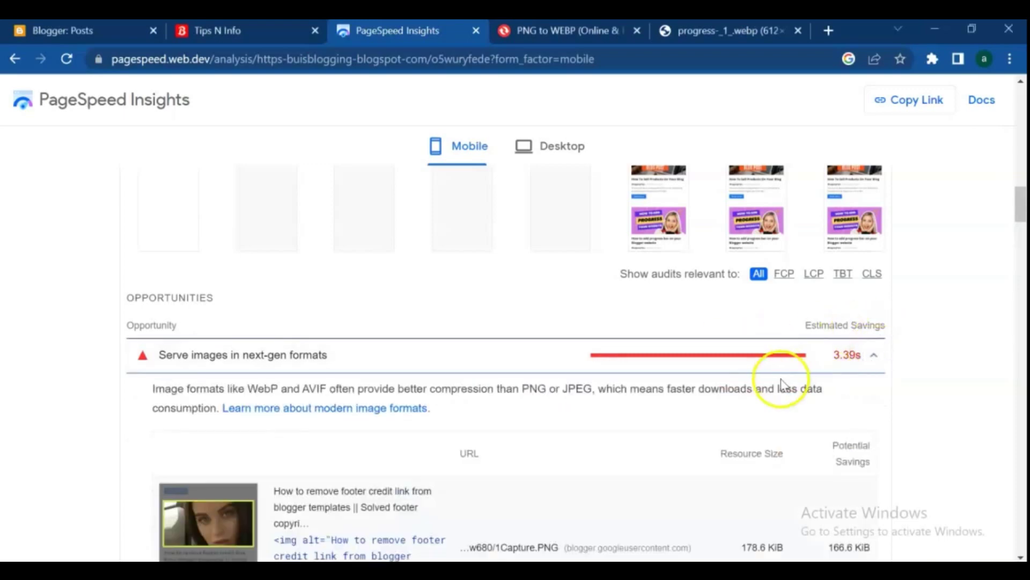
{"action": "scroll", "coordinate": [782, 376], "scroll_direction": "down", "scroll_amount": 2}
{"action": "scroll", "coordinate": [781, 384], "scroll_direction": "down", "scroll_amount": 3}
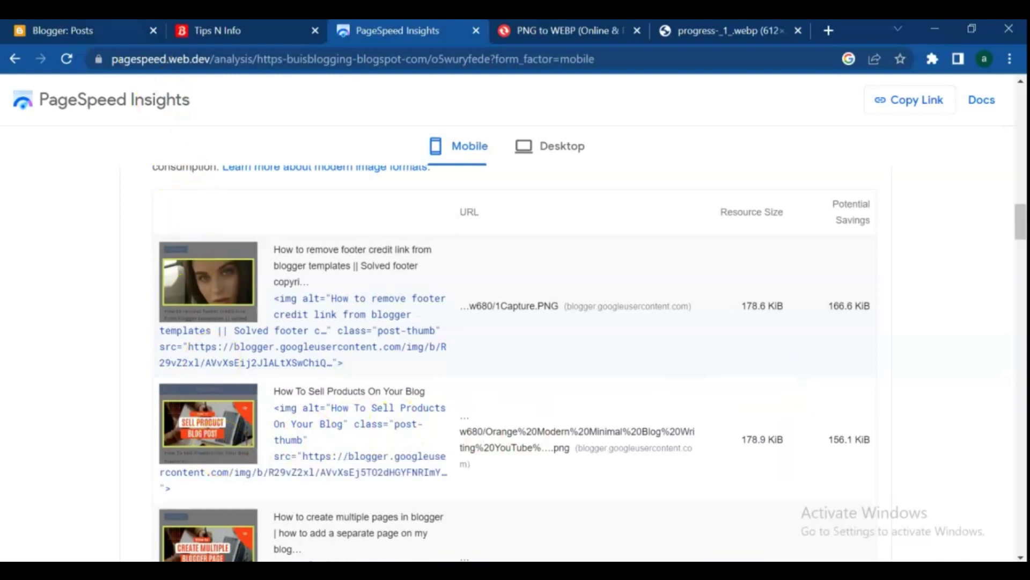
{"action": "left_click", "coordinate": [118, 30]}
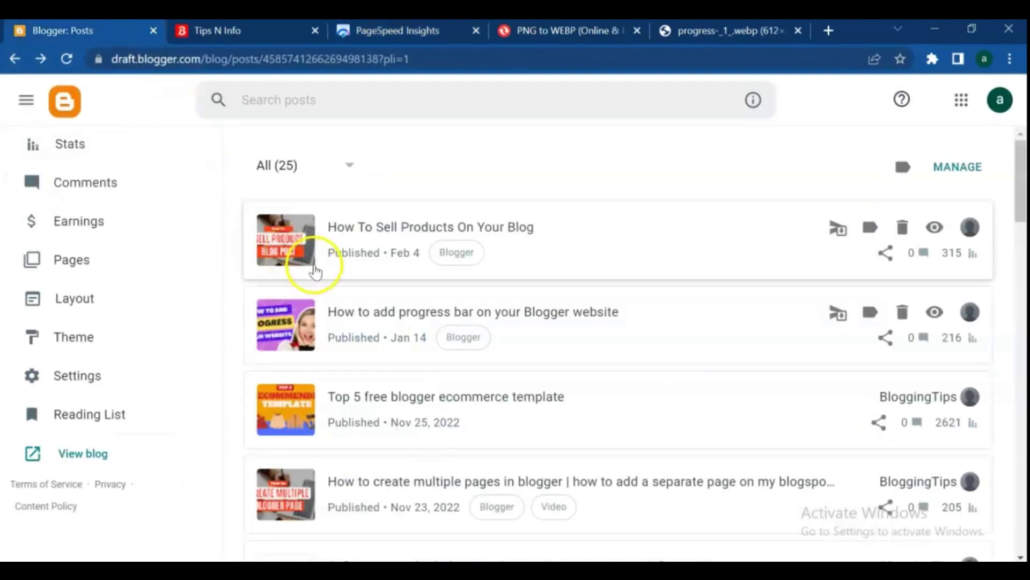
Step: Open the 'How to create multiple pages' post for editing
{"action": "left_click", "coordinate": [300, 479]}
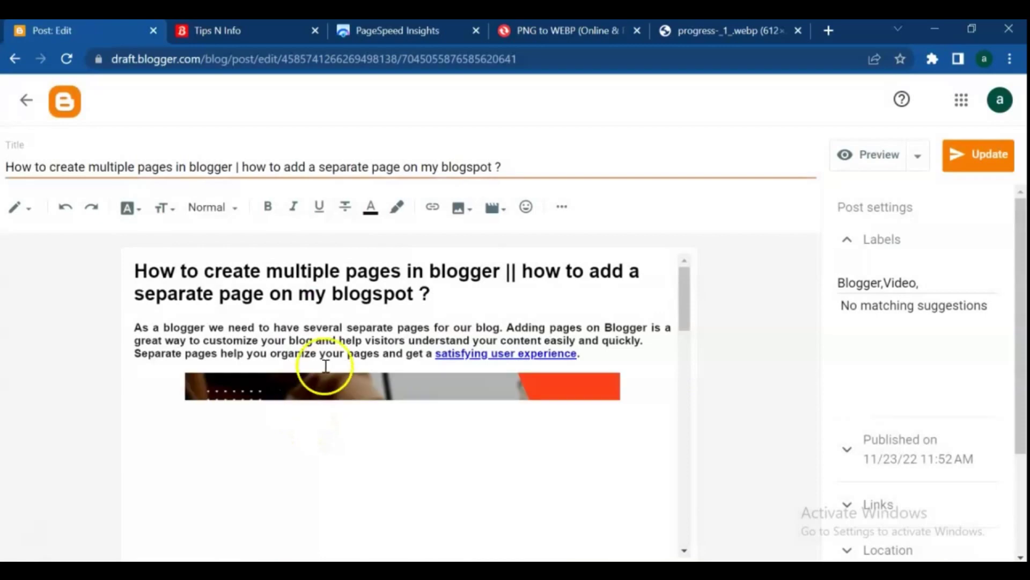
{"action": "scroll", "coordinate": [344, 343], "scroll_direction": "down", "scroll_amount": 2}
{"action": "scroll", "coordinate": [346, 334], "scroll_direction": "down", "scroll_amount": 1}
Step: Save the post's header image to Downloads as multiple(1).png
{"action": "right_click", "coordinate": [345, 336]}
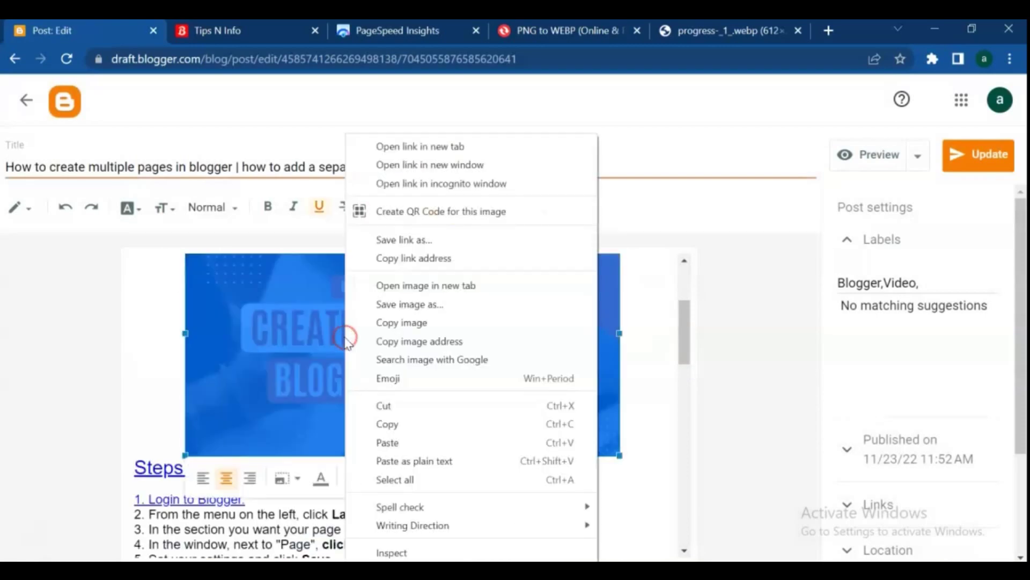
{"action": "left_click", "coordinate": [430, 304]}
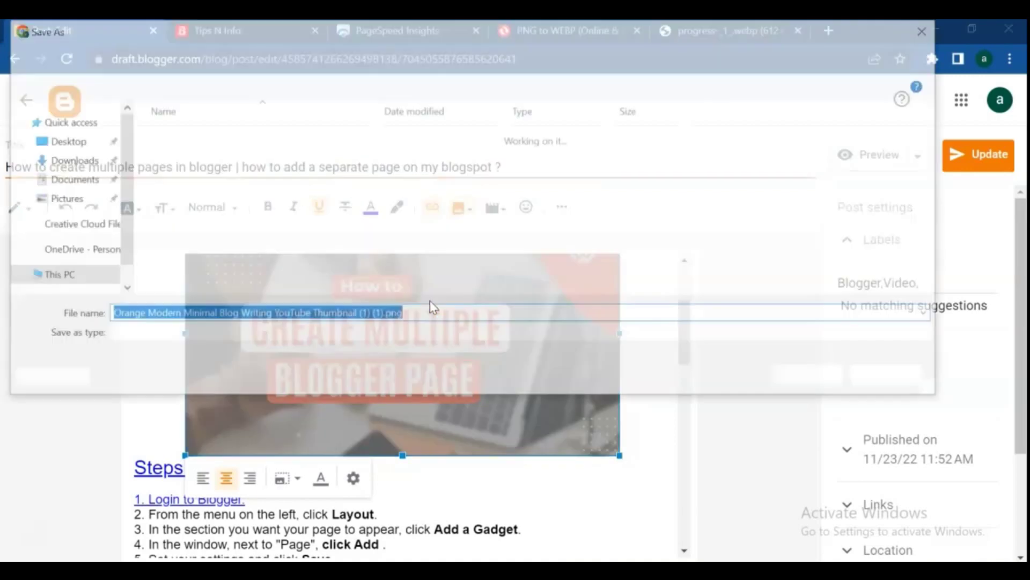
{"action": "left_click", "coordinate": [373, 315]}
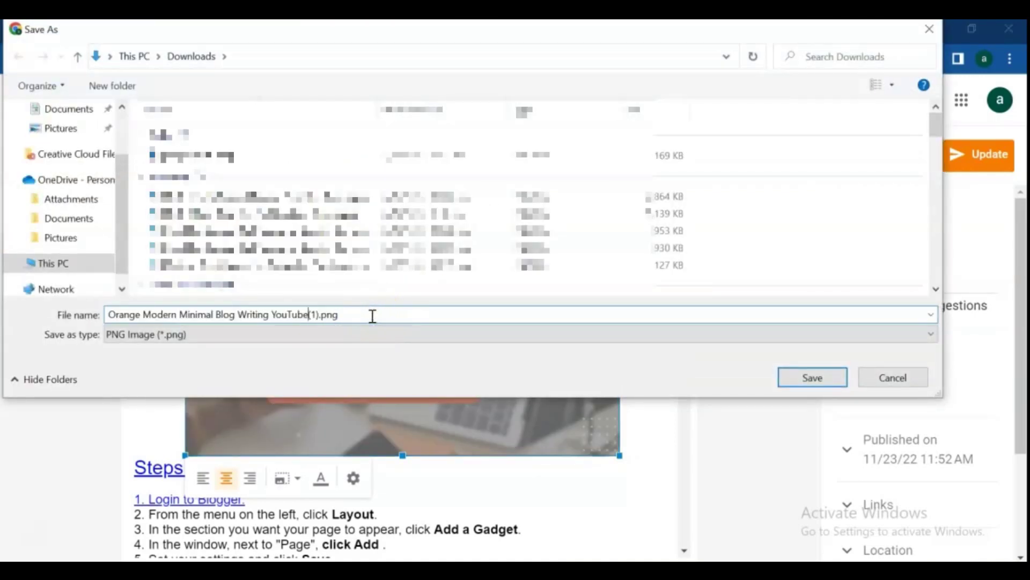
{"action": "key", "text": "shift+Home"}
{"action": "key", "text": "BackSpace"}
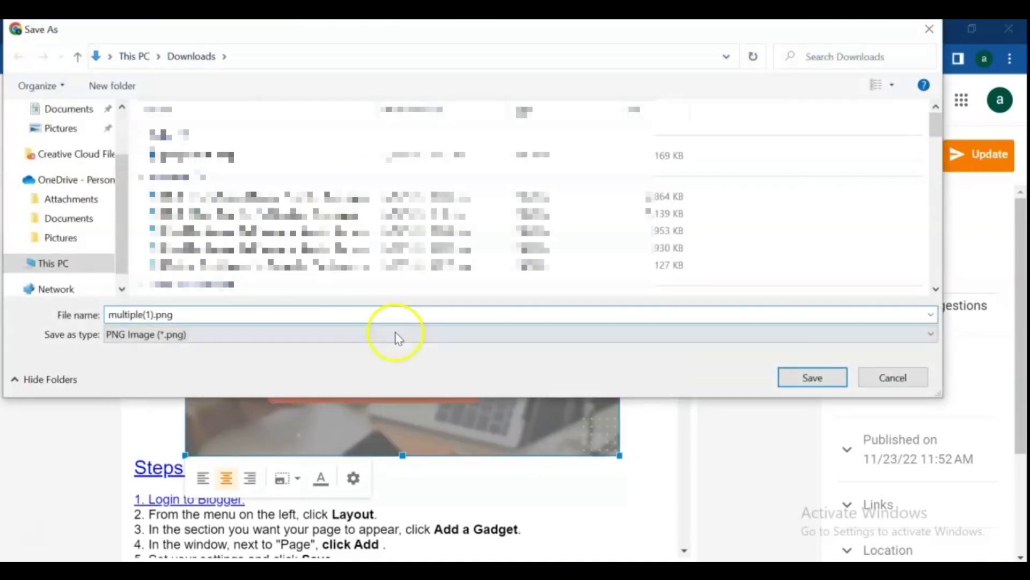
{"action": "left_click", "coordinate": [819, 378]}
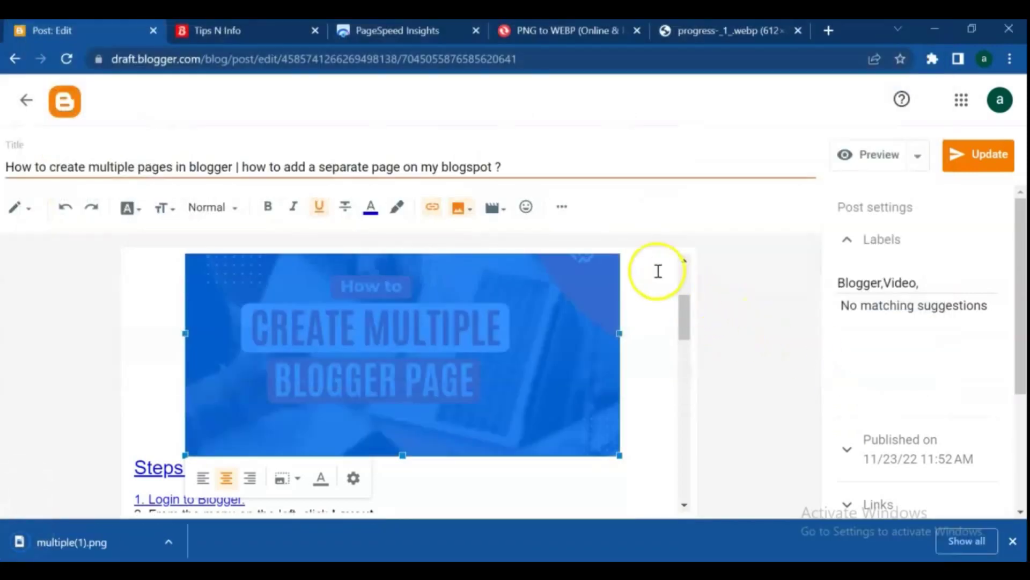
Step: Upload multiple(1).png to Convertio's PNG to WEBP converter
{"action": "left_click", "coordinate": [583, 23]}
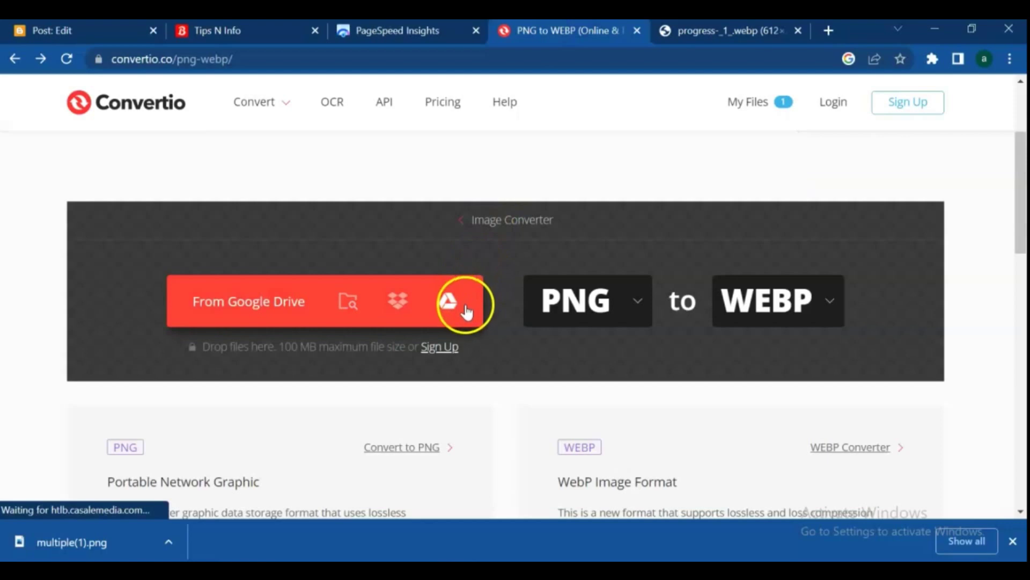
{"action": "left_click", "coordinate": [272, 285]}
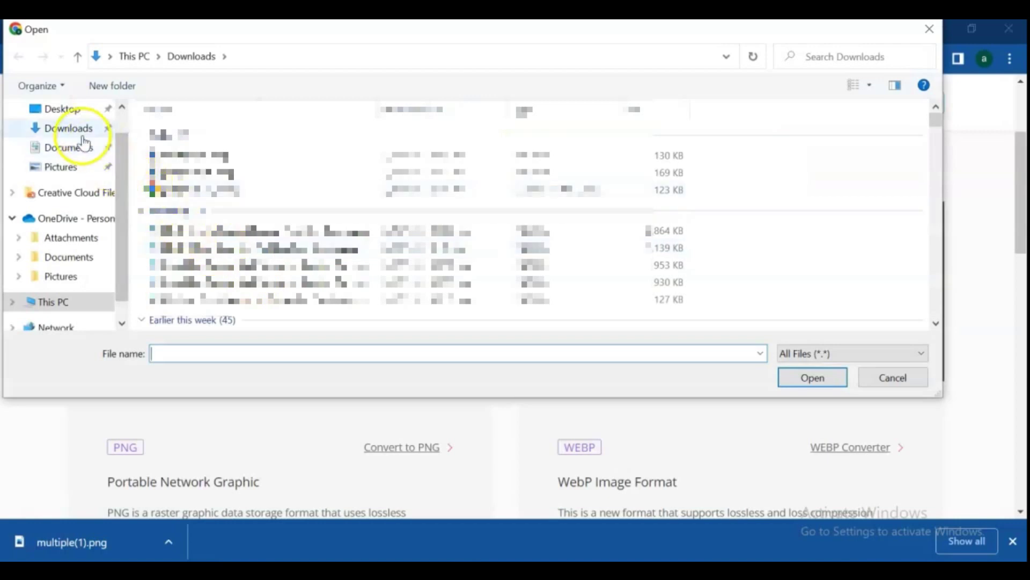
{"action": "left_click", "coordinate": [169, 155]}
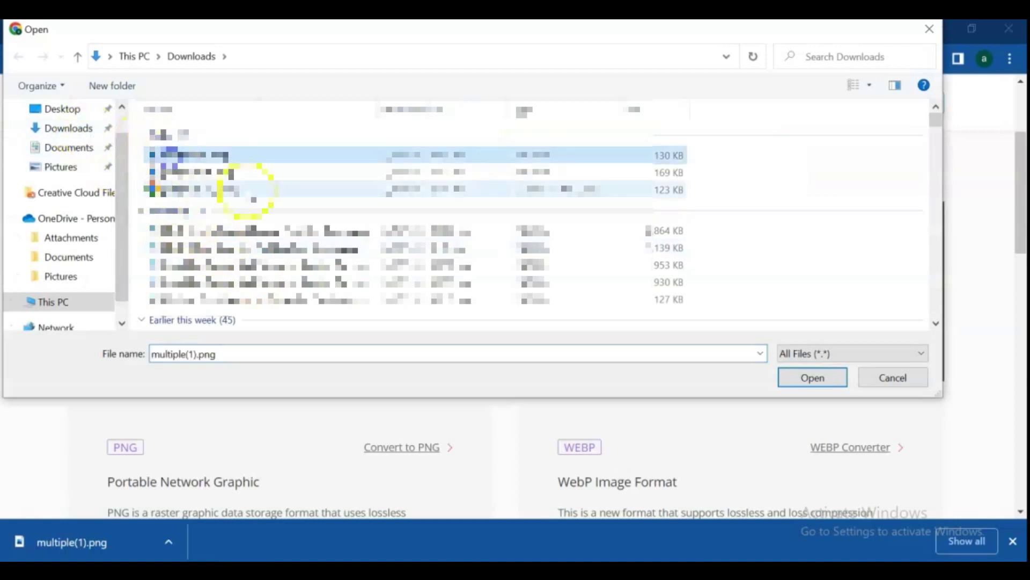
{"action": "left_click", "coordinate": [832, 379]}
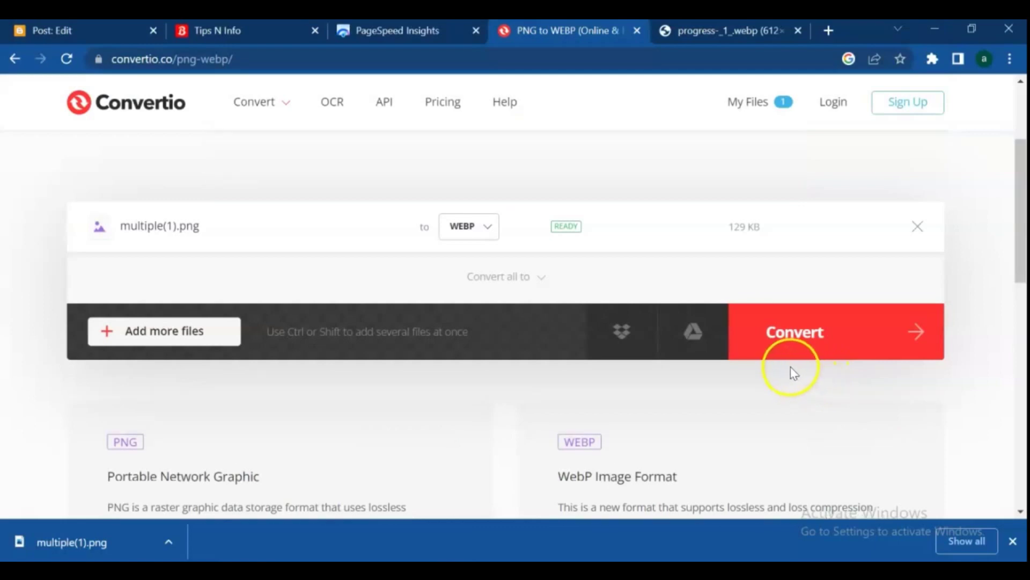
Step: Convert it and download the 87.1 KB multiple_1_.webp file
{"action": "scroll", "coordinate": [789, 365], "scroll_direction": "down", "scroll_amount": 1}
{"action": "left_click", "coordinate": [792, 241]}
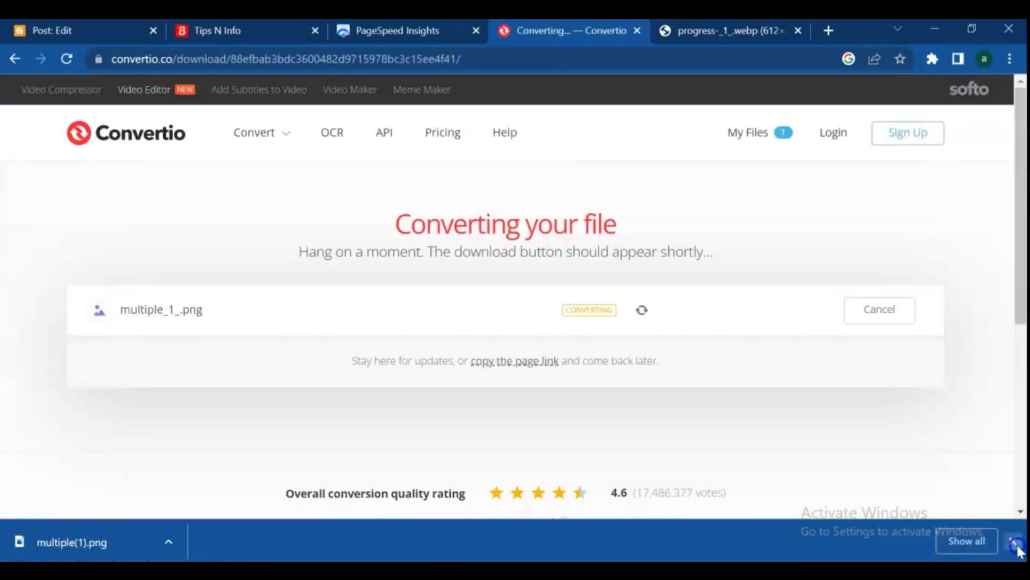
{"action": "left_click", "coordinate": [1016, 544]}
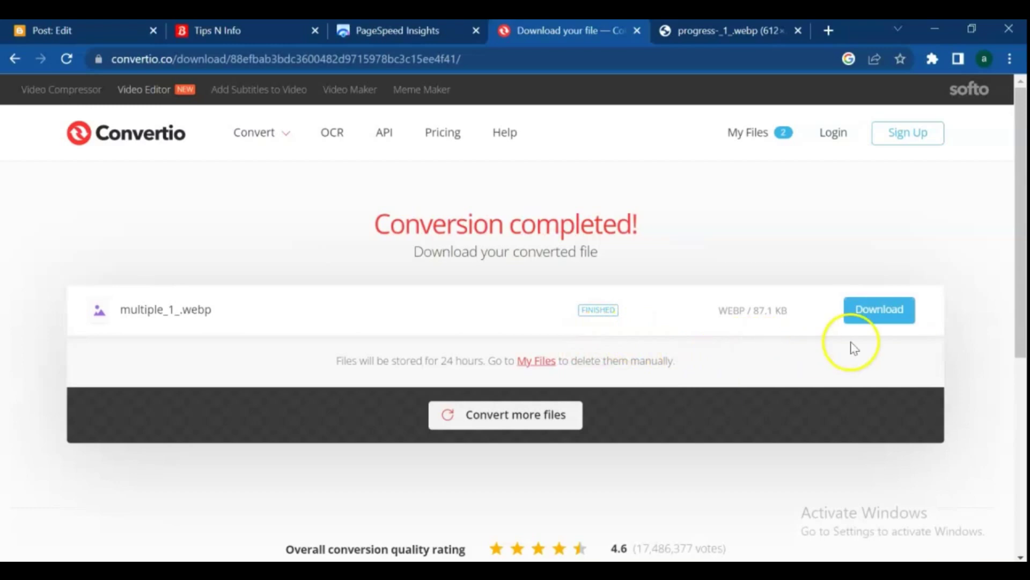
{"action": "left_click", "coordinate": [865, 317]}
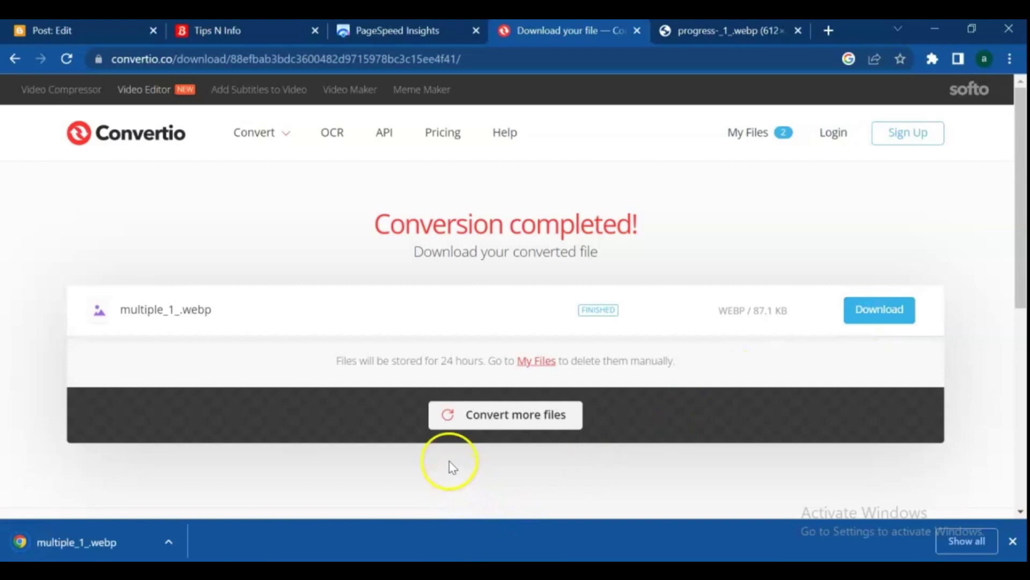
{"action": "left_click", "coordinate": [1007, 544]}
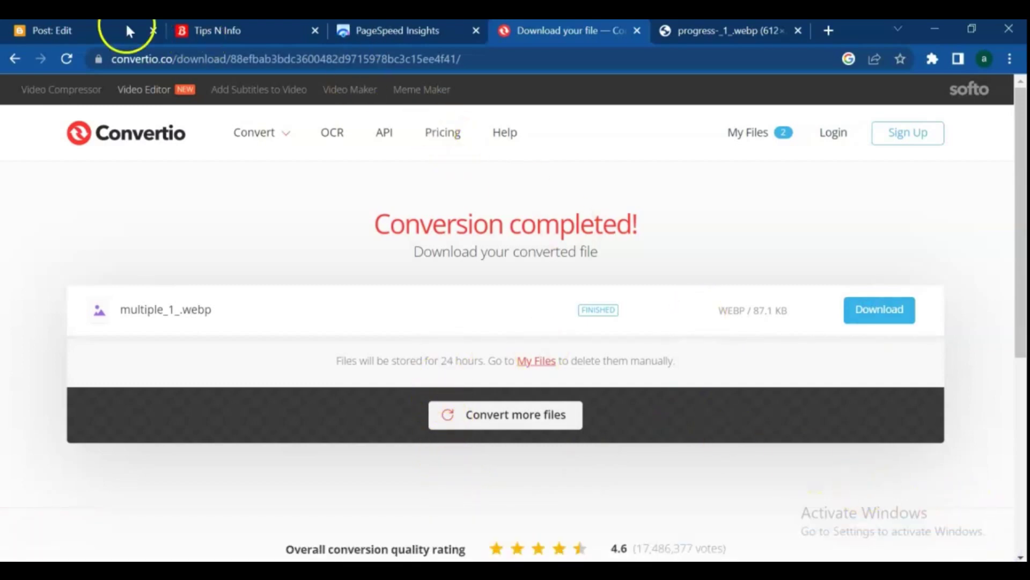
Step: Copy the multiple-pages post's link from Blogger's Posts list and go back to PageSpeed Insights
{"action": "left_click", "coordinate": [95, 31]}
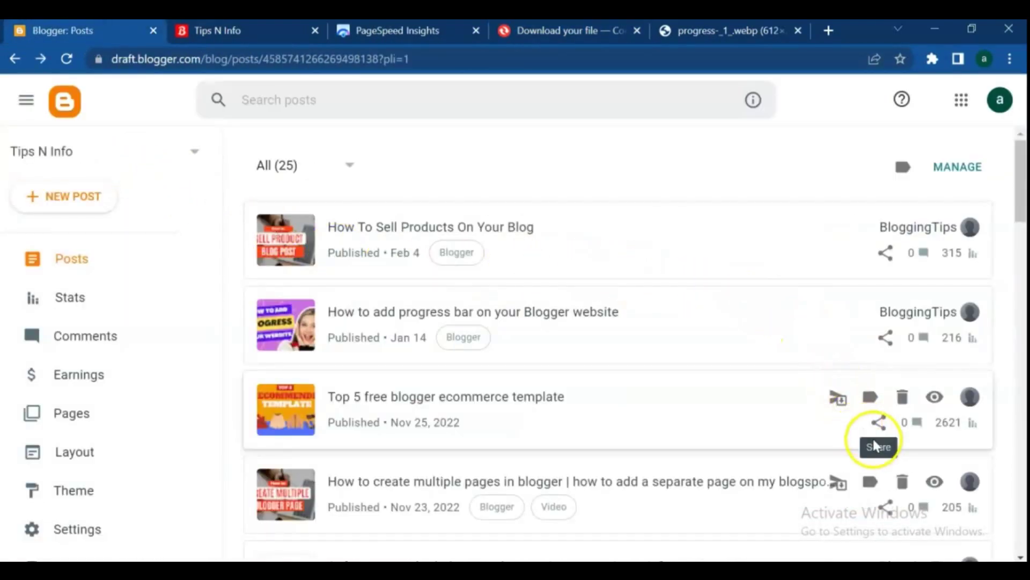
{"action": "left_click", "coordinate": [889, 509]}
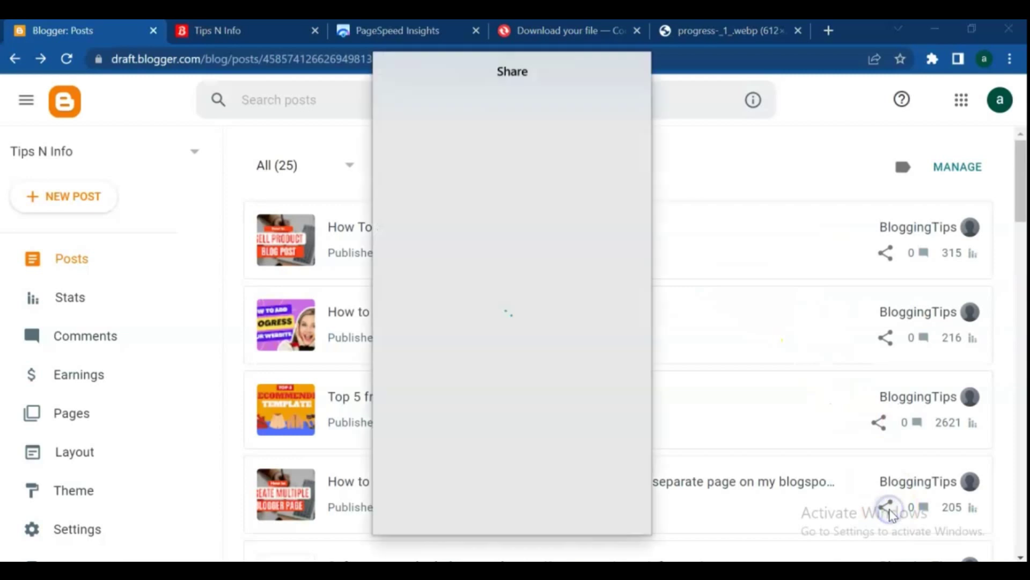
{"action": "left_click", "coordinate": [423, 411]}
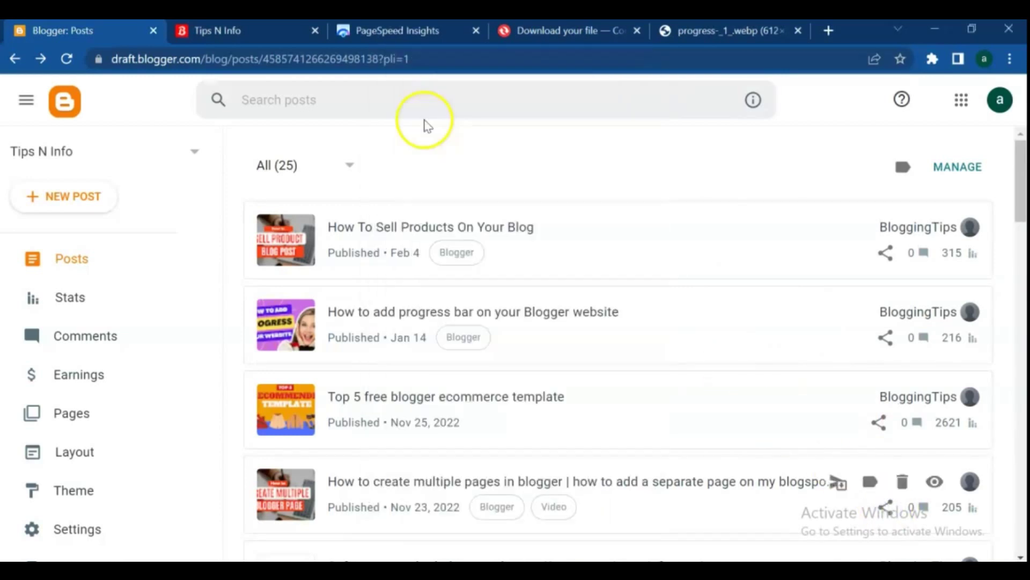
{"action": "left_click", "coordinate": [408, 30]}
{"action": "scroll", "coordinate": [471, 153], "scroll_direction": "up", "scroll_amount": 10}
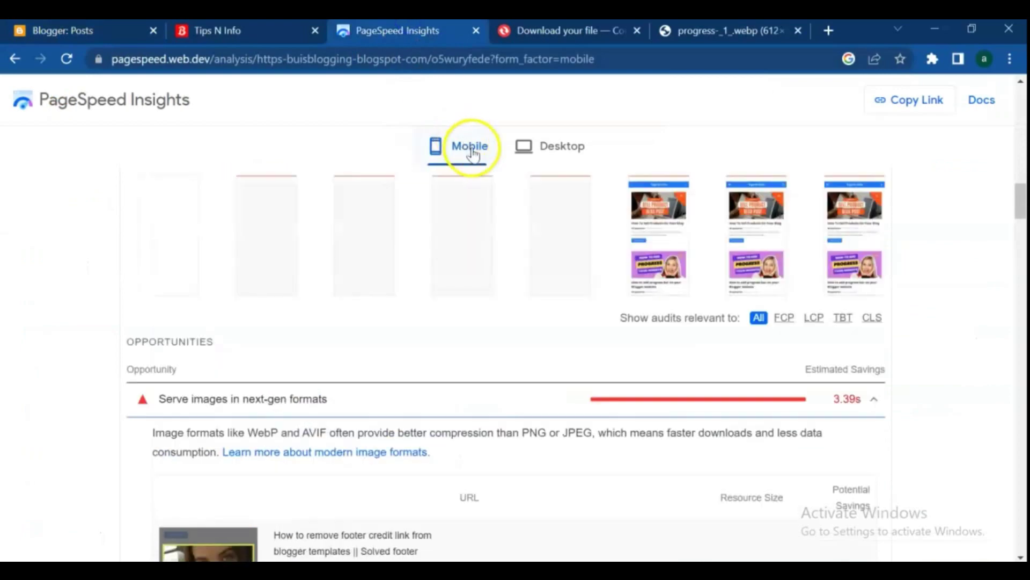
Step: Replace the analysed URL with the pasted multiple-pages post link and analyze it
{"action": "scroll", "coordinate": [471, 153], "scroll_direction": "up", "scroll_amount": 15}
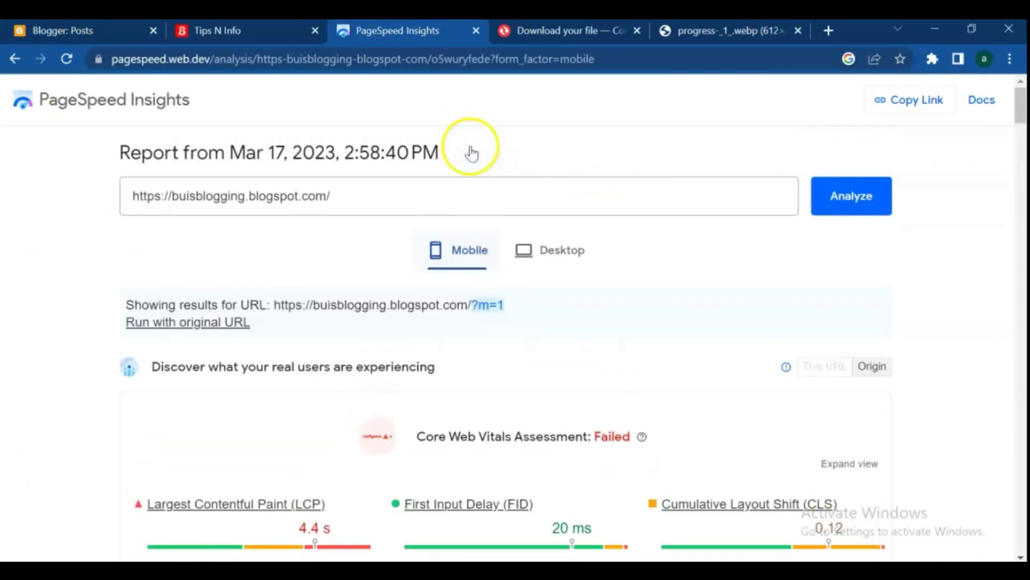
{"action": "left_click", "coordinate": [435, 188]}
{"action": "left_click_drag", "start_coordinate": [434, 188], "coordinate": [172, 200]}
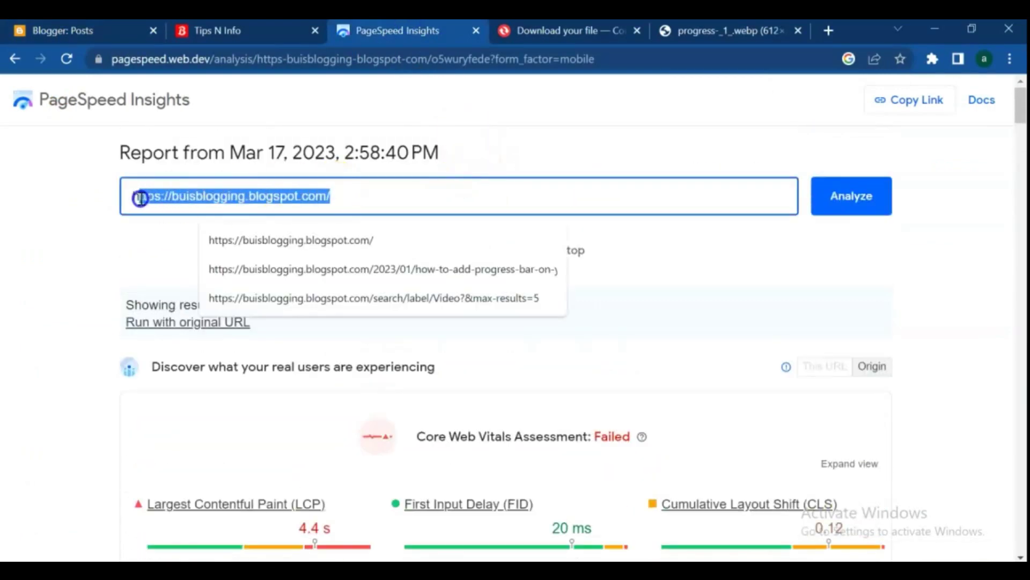
{"action": "key", "text": "BackSpace"}
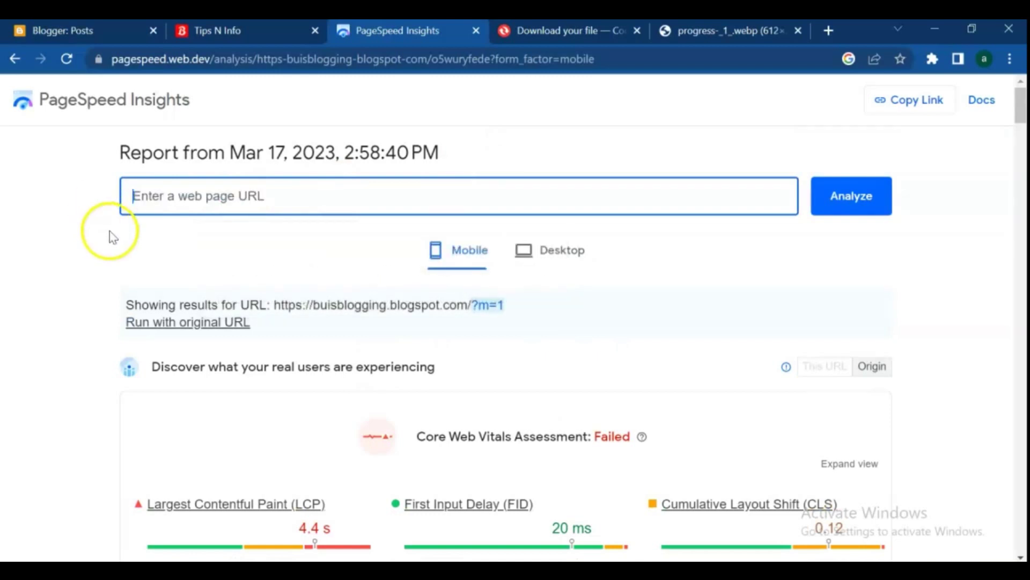
{"action": "left_click", "coordinate": [136, 201]}
{"action": "right_click", "coordinate": [135, 201]}
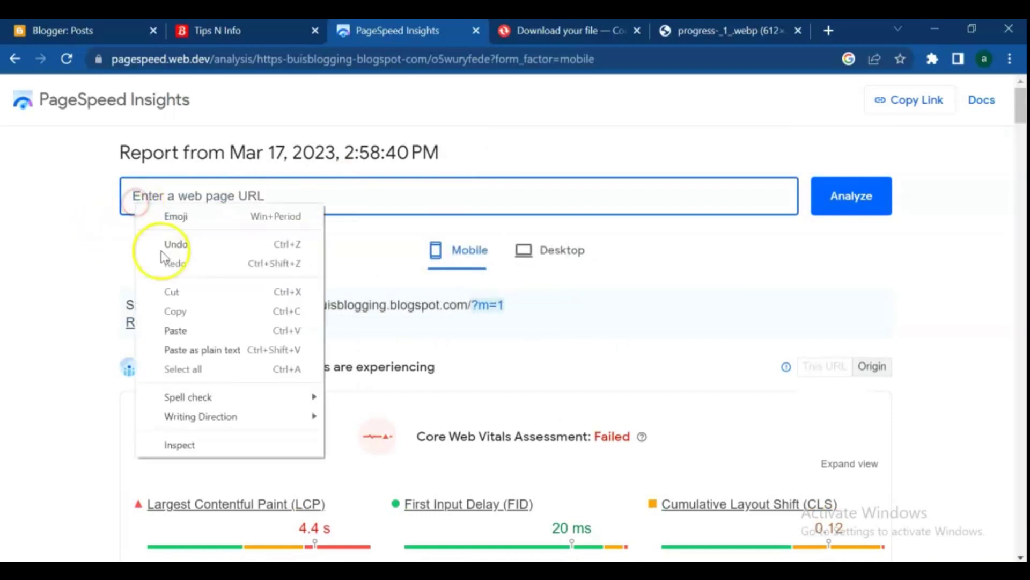
{"action": "left_click", "coordinate": [184, 329]}
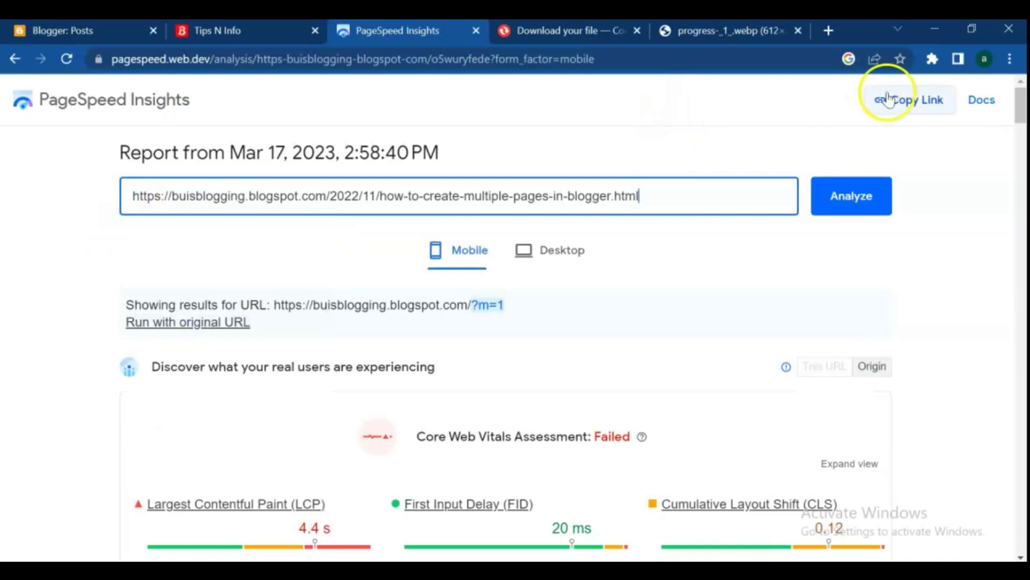
{"action": "left_click", "coordinate": [879, 188]}
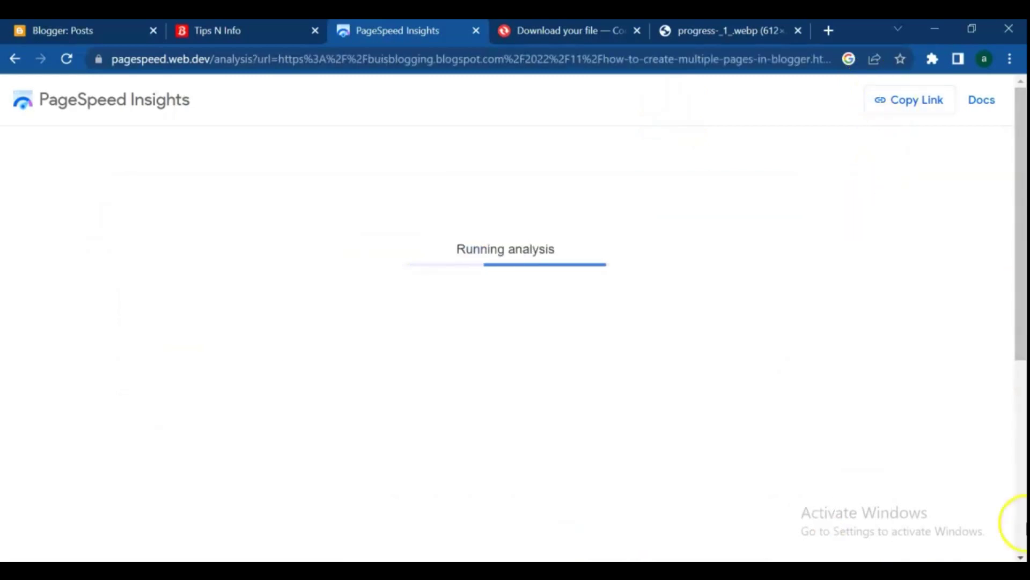
Step: Review the mobile scores (Performance 52, Accessibility 39, SEO 78), then return to Blogger's posts
{"action": "scroll", "coordinate": [381, 295], "scroll_direction": "down", "scroll_amount": 7}
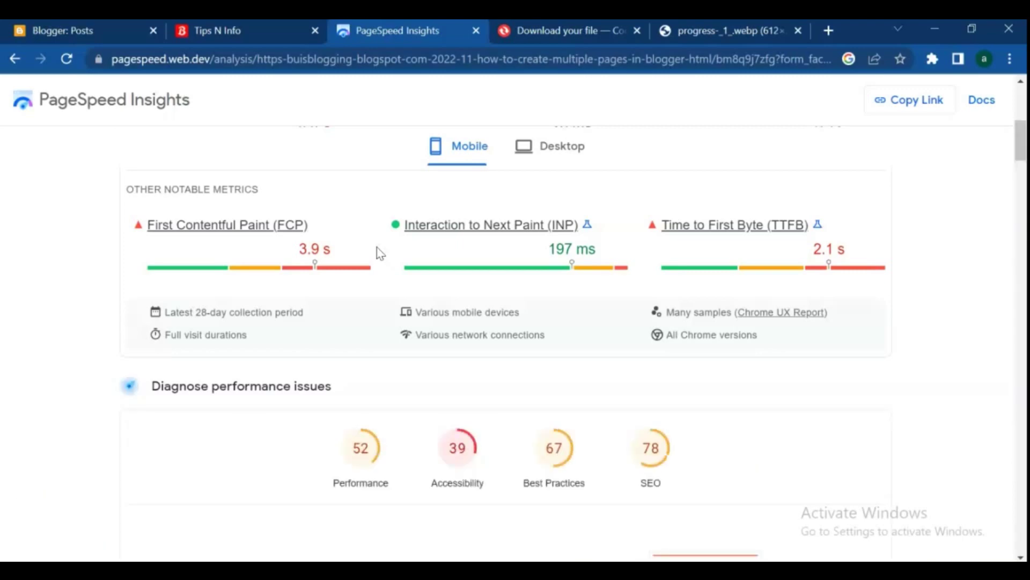
{"action": "scroll", "coordinate": [378, 252], "scroll_direction": "down", "scroll_amount": 5}
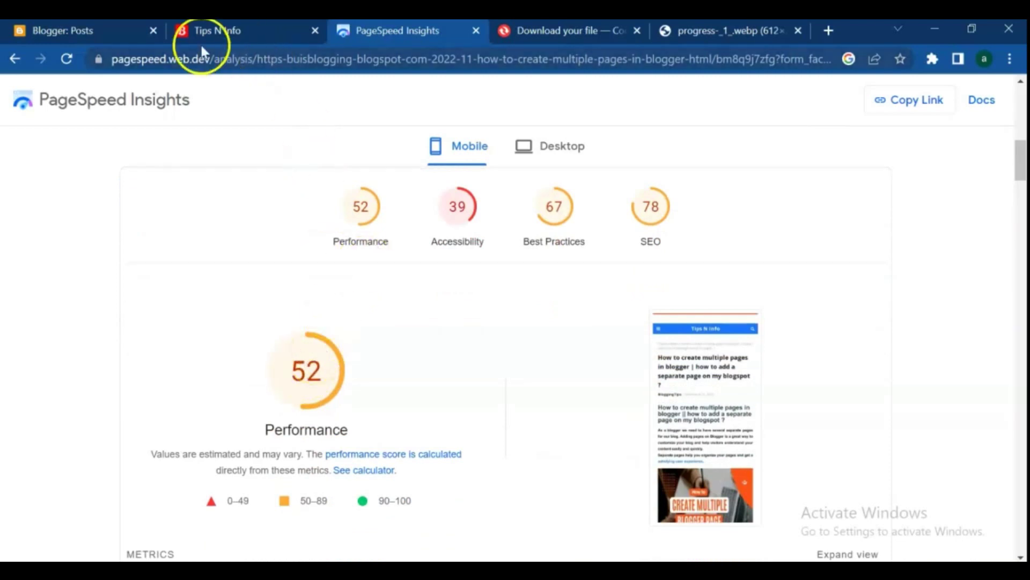
{"action": "left_click", "coordinate": [115, 30]}
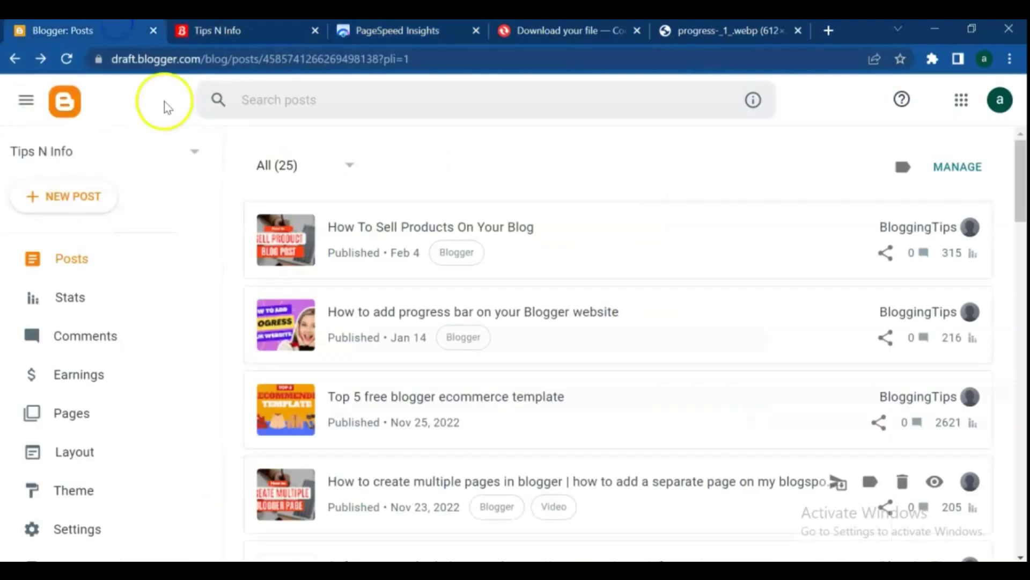
Step: Open the multiple-pages post and delete its existing header image
{"action": "left_click", "coordinate": [382, 492]}
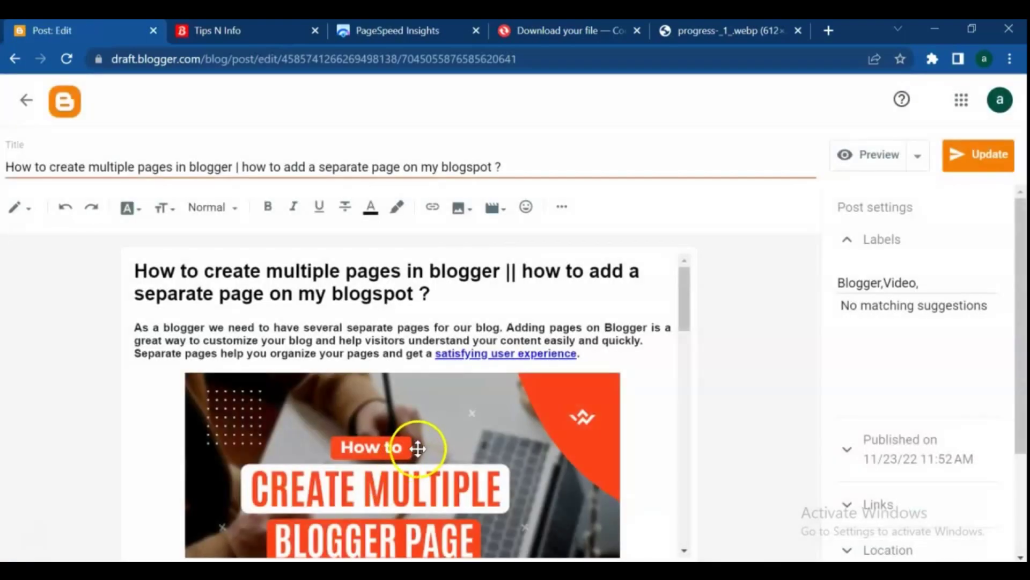
{"action": "left_click", "coordinate": [420, 446]}
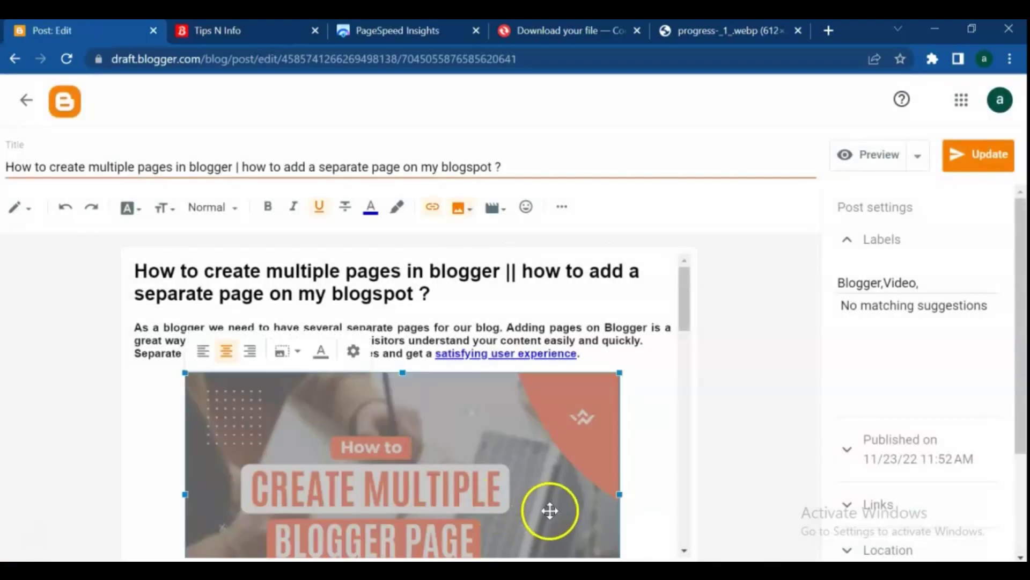
{"action": "left_click", "coordinate": [653, 451]}
{"action": "left_click", "coordinate": [578, 452]}
{"action": "key", "text": "Delete"}
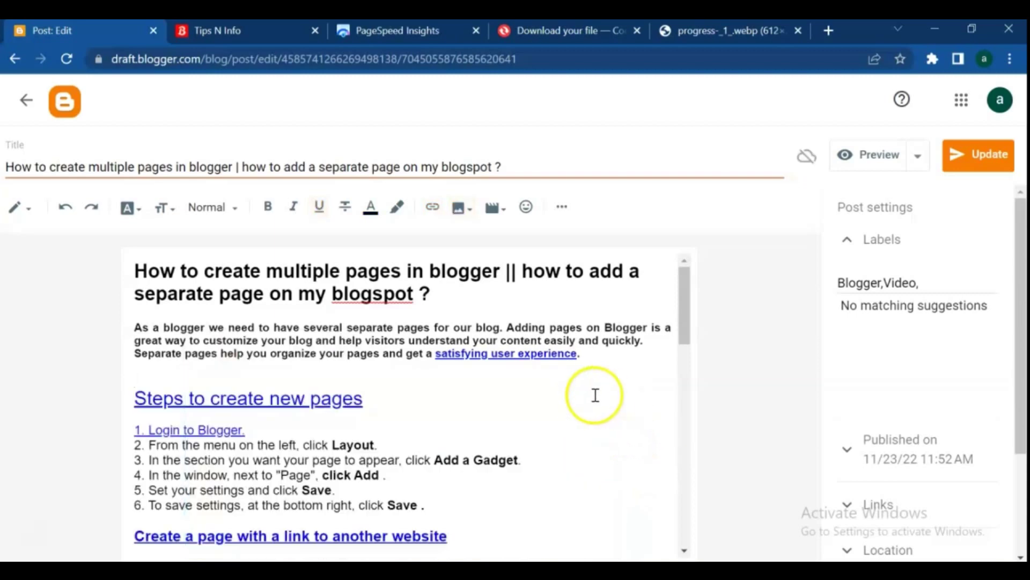
Step: Upload multiple_1_.webp from the computer and insert it into the post
{"action": "left_click", "coordinate": [465, 210]}
{"action": "left_click", "coordinate": [475, 236]}
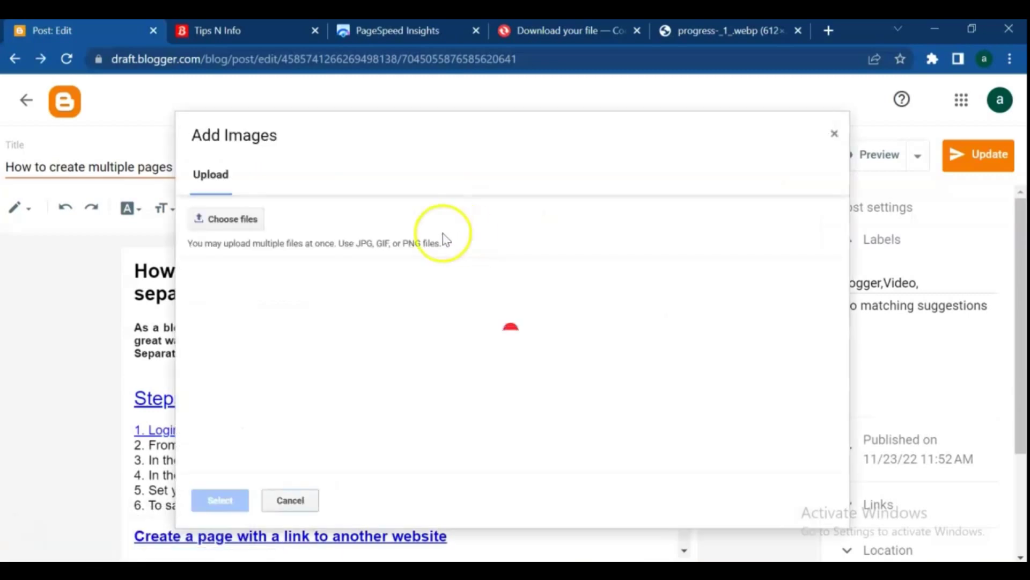
{"action": "left_click", "coordinate": [261, 219]}
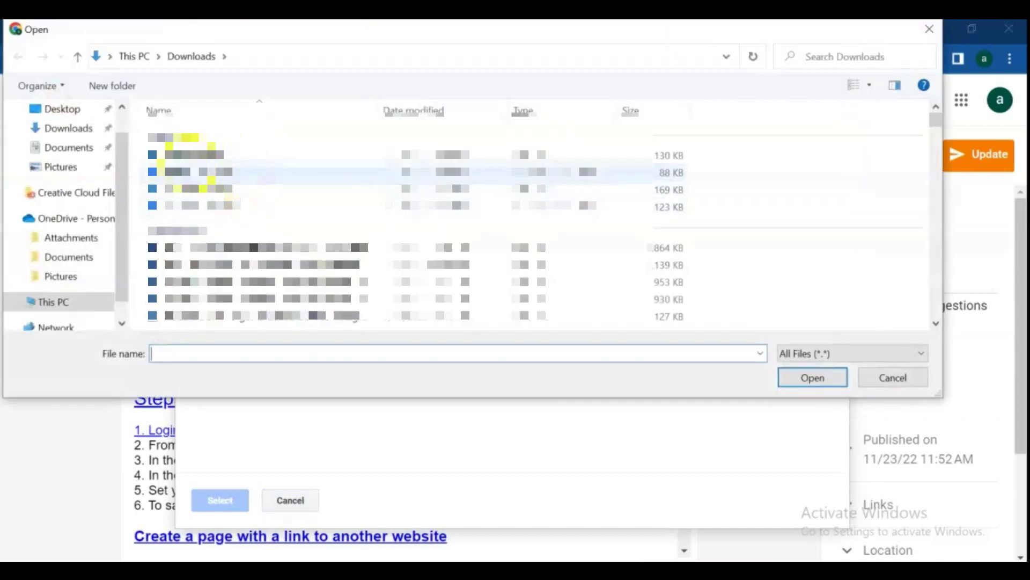
{"action": "left_click", "coordinate": [215, 172]}
{"action": "left_click", "coordinate": [812, 377]}
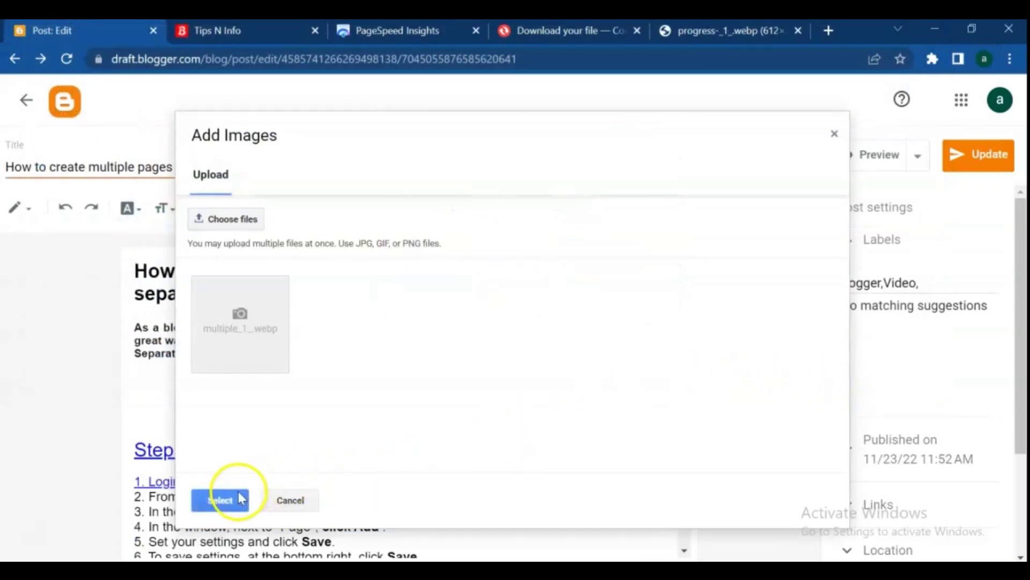
{"action": "left_click", "coordinate": [241, 499]}
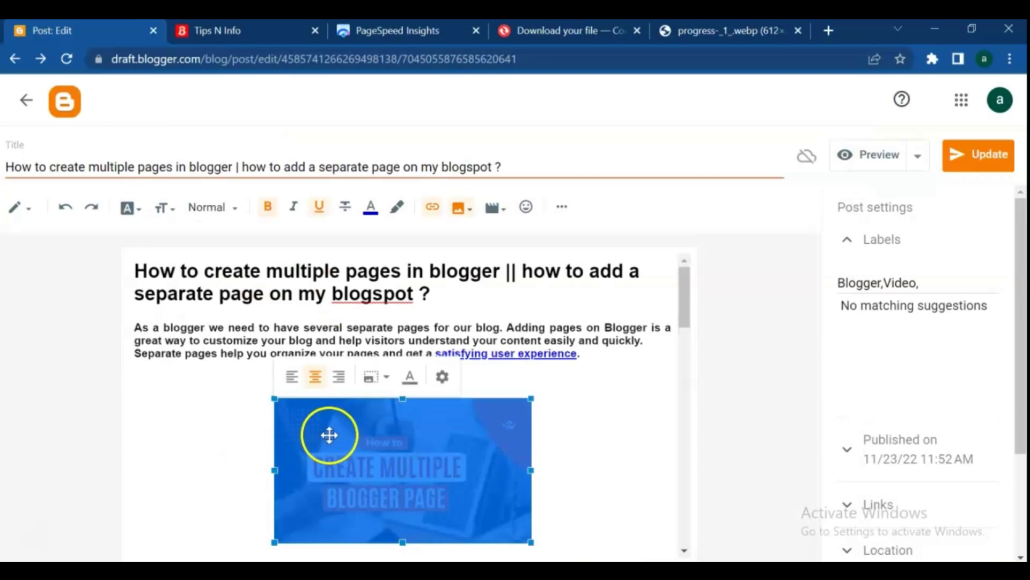
Step: Set the new image to X-Large size and update the post
{"action": "left_click", "coordinate": [443, 376]}
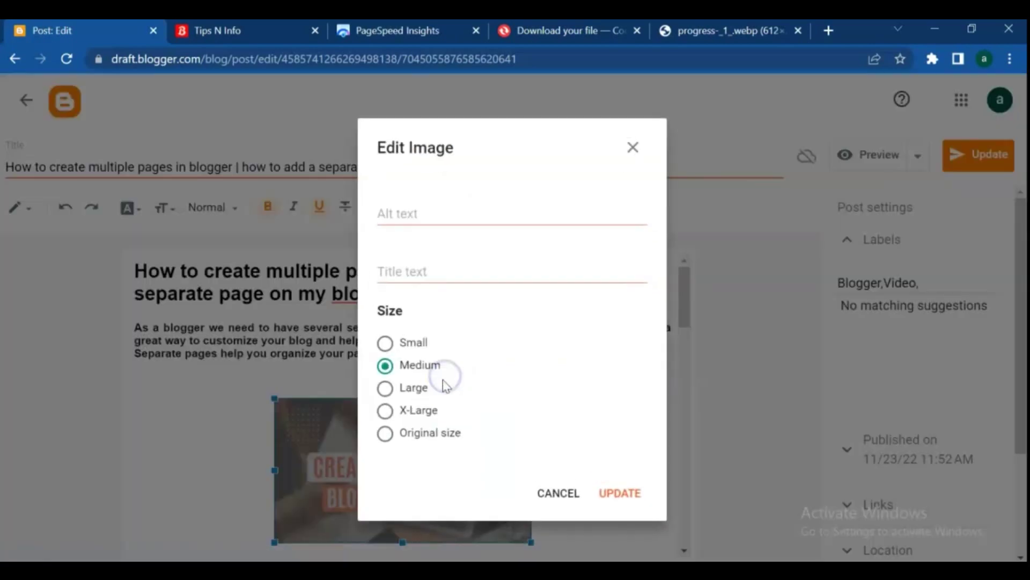
{"action": "left_click", "coordinate": [414, 412]}
{"action": "left_click", "coordinate": [623, 485]}
{"action": "scroll", "coordinate": [622, 483], "scroll_direction": "down", "scroll_amount": 3}
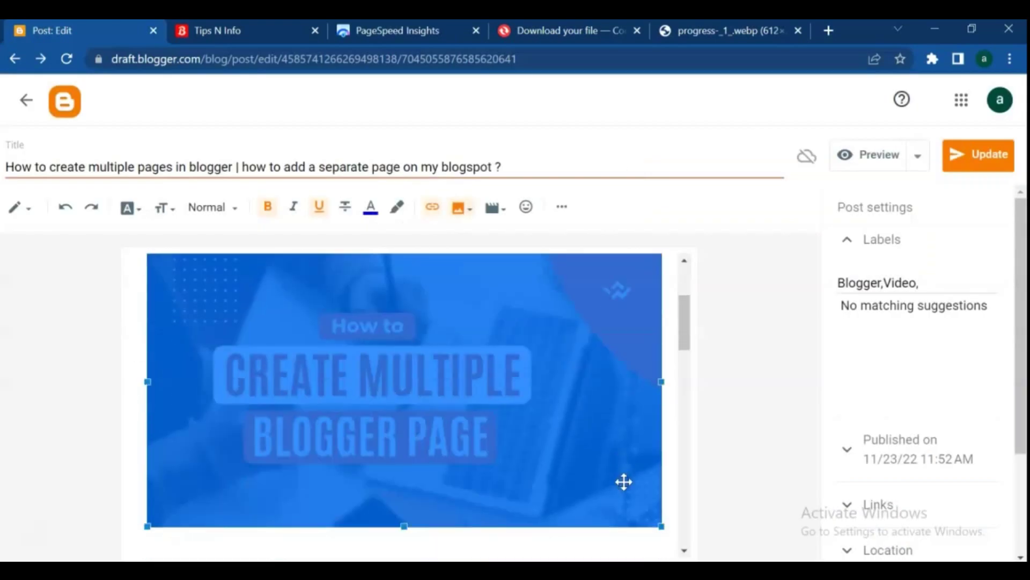
{"action": "left_click", "coordinate": [979, 160]}
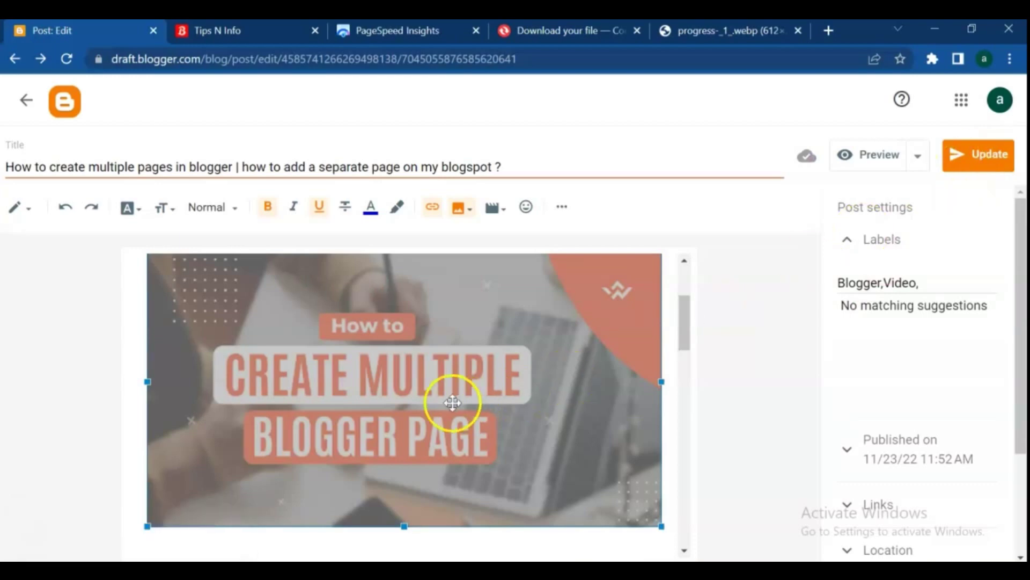
Step: Copy the post's link from the Posts list and switch to PageSpeed Insights
{"action": "left_click", "coordinate": [26, 100]}
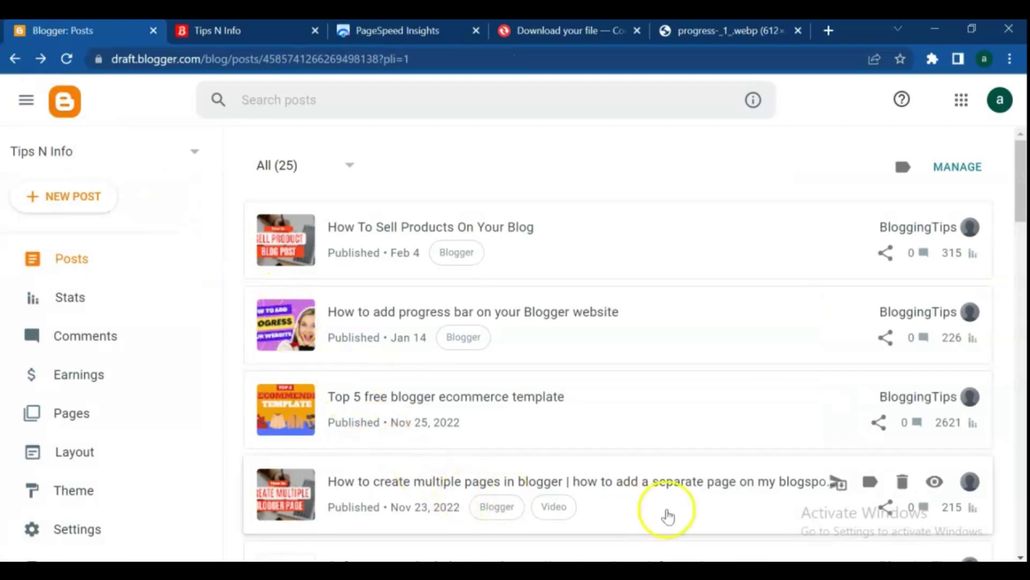
{"action": "left_click", "coordinate": [893, 516]}
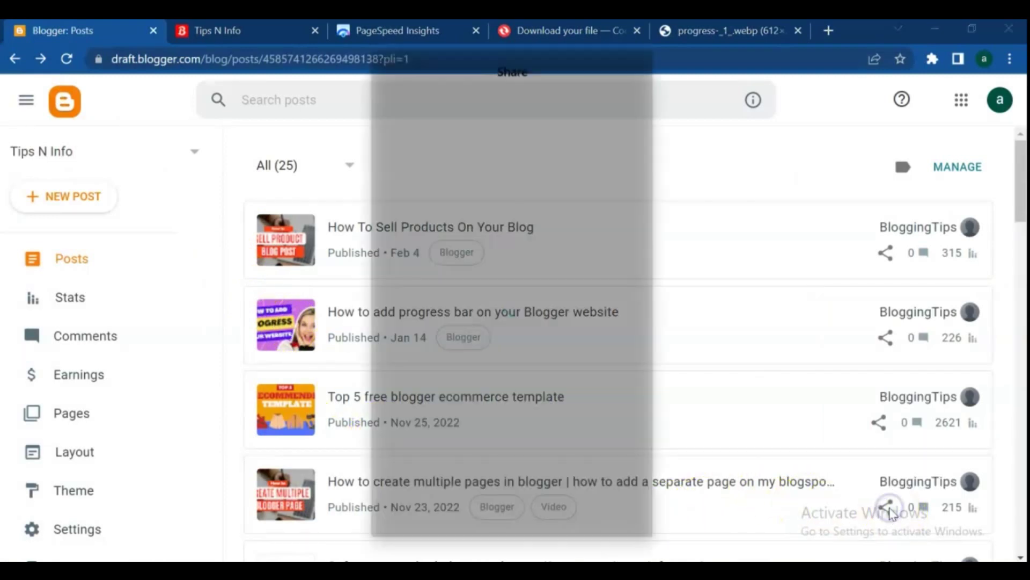
{"action": "left_click", "coordinate": [417, 402]}
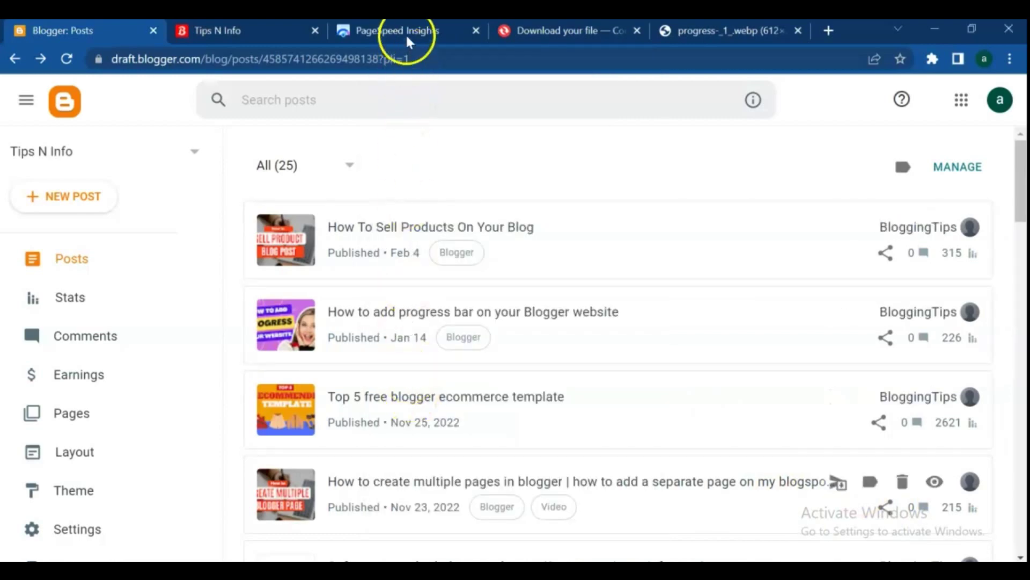
{"action": "left_click", "coordinate": [407, 31]}
Step: Replace the URL with the pasted multiple-pages post link and analyze it again
{"action": "scroll", "coordinate": [466, 138], "scroll_direction": "up", "scroll_amount": 5}
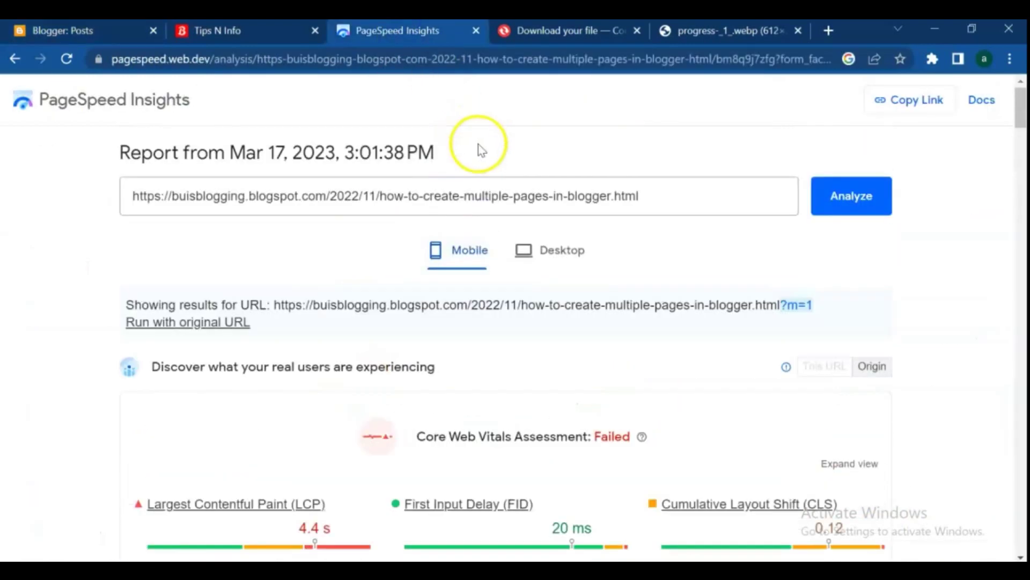
{"action": "left_click_drag", "start_coordinate": [665, 200], "coordinate": [103, 242]}
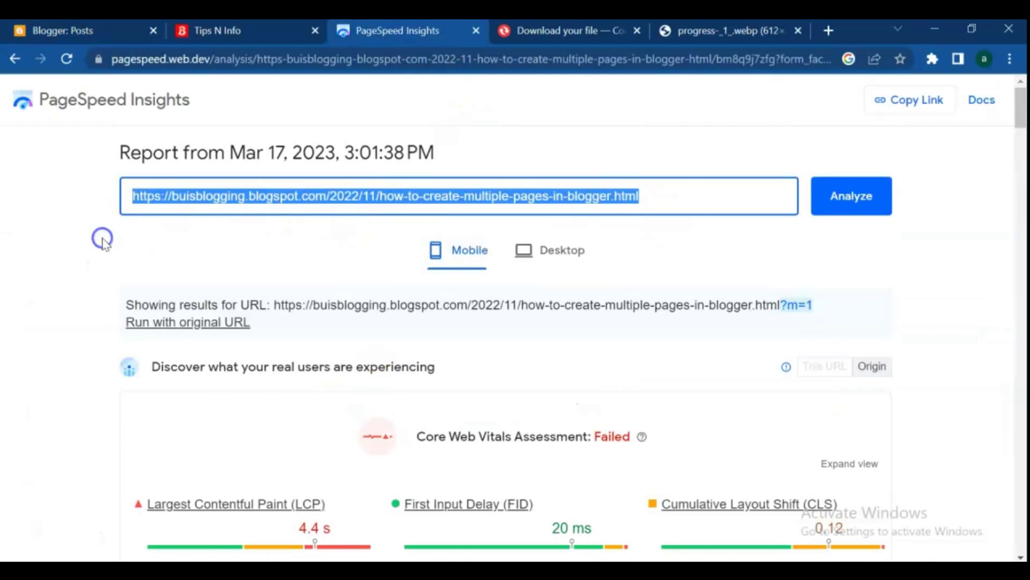
{"action": "key", "text": "BackSpace"}
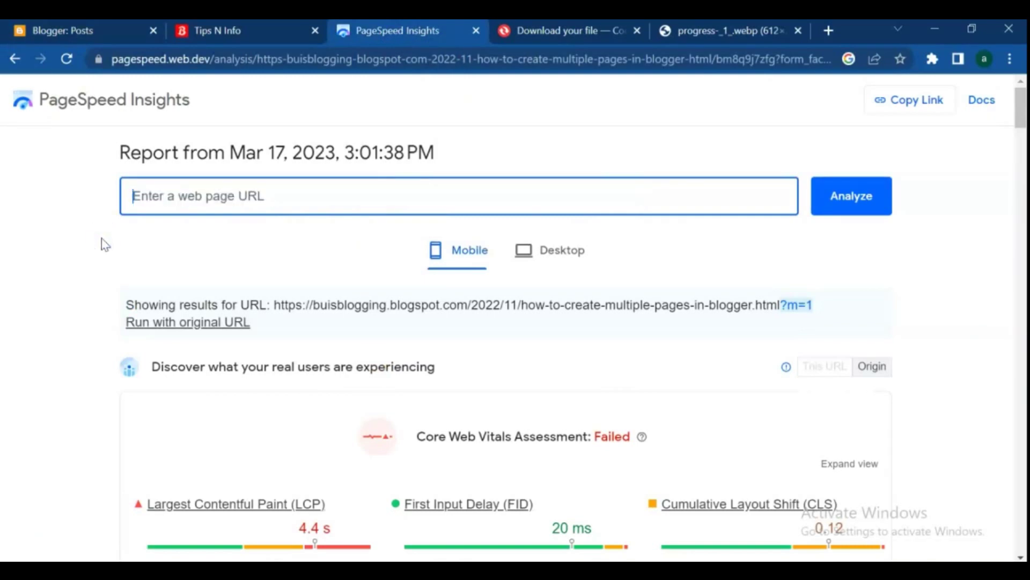
{"action": "right_click", "coordinate": [275, 186]}
{"action": "left_click", "coordinate": [314, 315]}
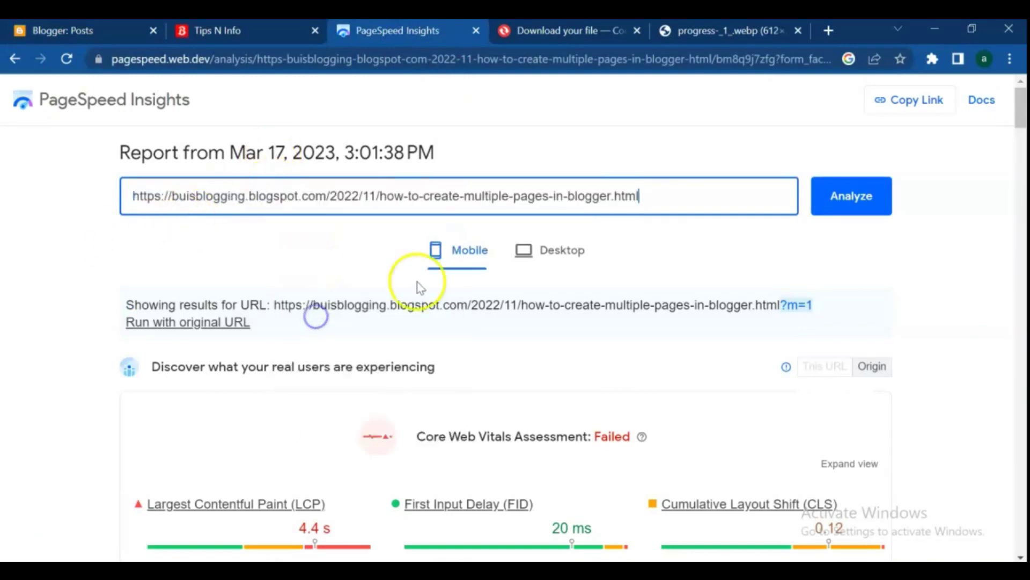
{"action": "left_click", "coordinate": [833, 198]}
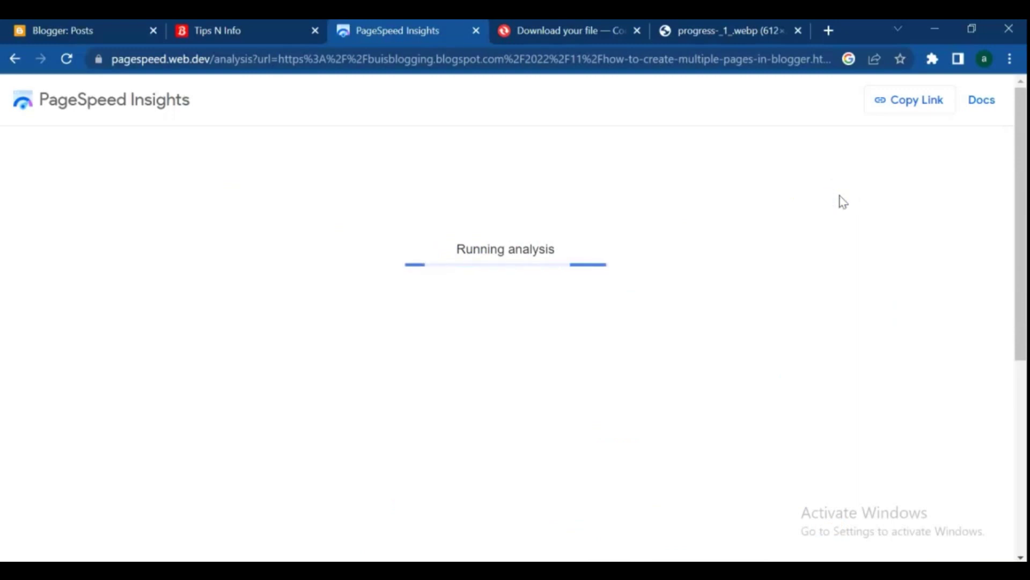
Step: Review the new report: Performance 47, LCP 3.4 s, TBT 4,720 ms, and Opportunities
{"action": "scroll", "coordinate": [545, 391], "scroll_direction": "down", "scroll_amount": 10}
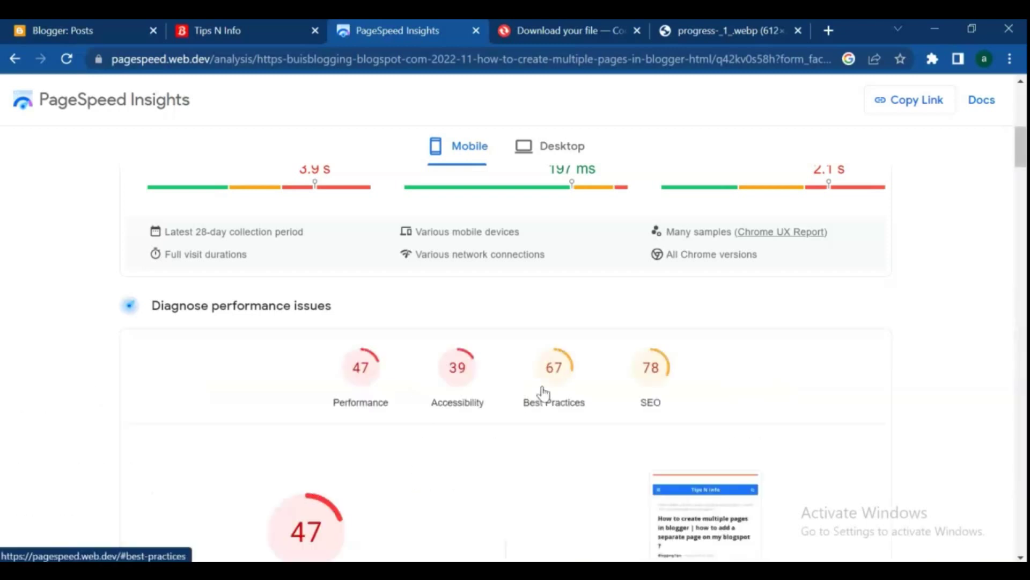
{"action": "scroll", "coordinate": [544, 393], "scroll_direction": "down", "scroll_amount": 3}
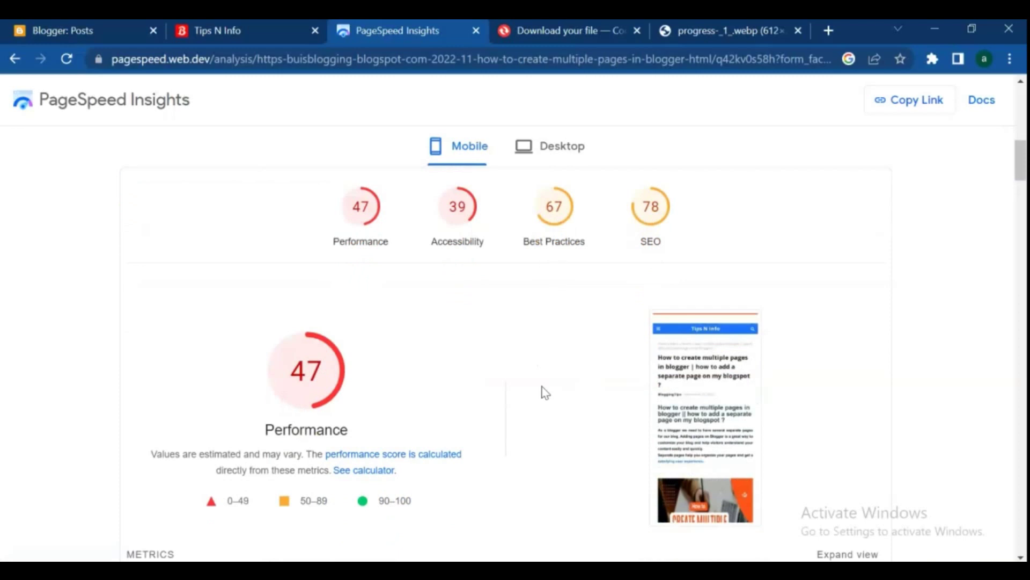
{"action": "scroll", "coordinate": [545, 393], "scroll_direction": "down", "scroll_amount": 2}
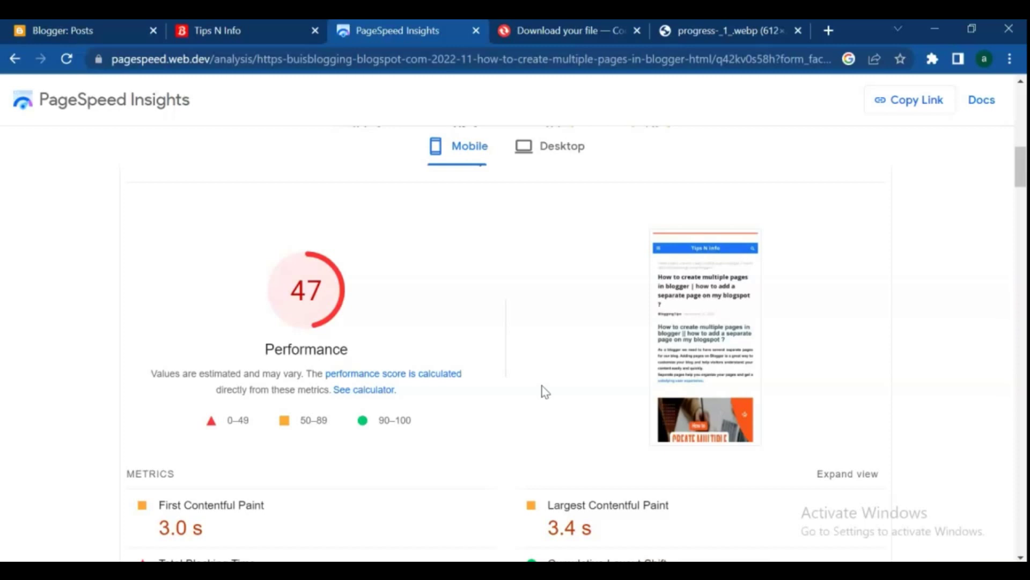
{"action": "scroll", "coordinate": [545, 392], "scroll_direction": "down", "scroll_amount": 2}
{"action": "scroll", "coordinate": [545, 392], "scroll_direction": "down", "scroll_amount": 2}
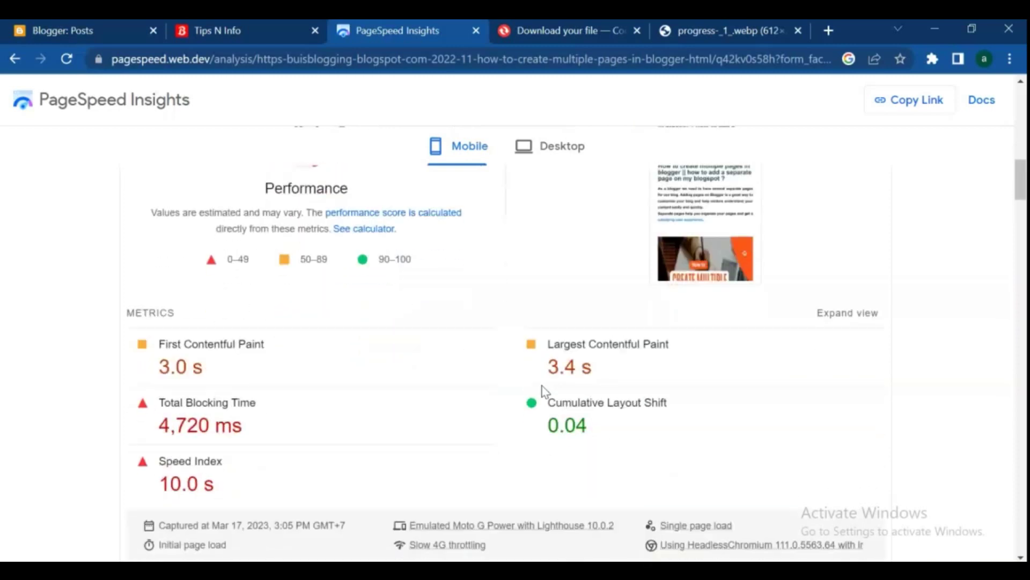
{"action": "scroll", "coordinate": [545, 392], "scroll_direction": "down", "scroll_amount": 2}
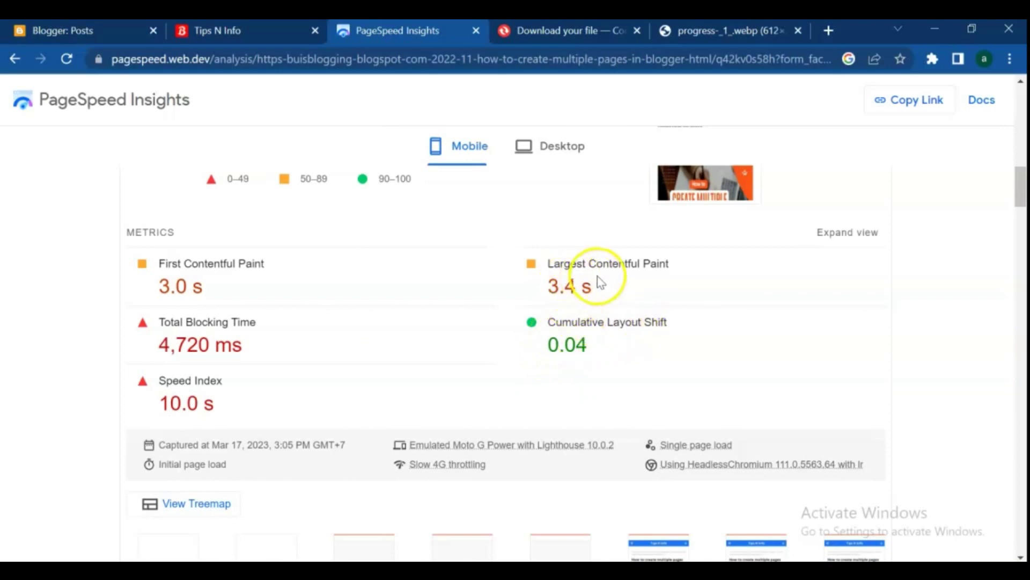
{"action": "scroll", "coordinate": [299, 317], "scroll_direction": "down", "scroll_amount": 2}
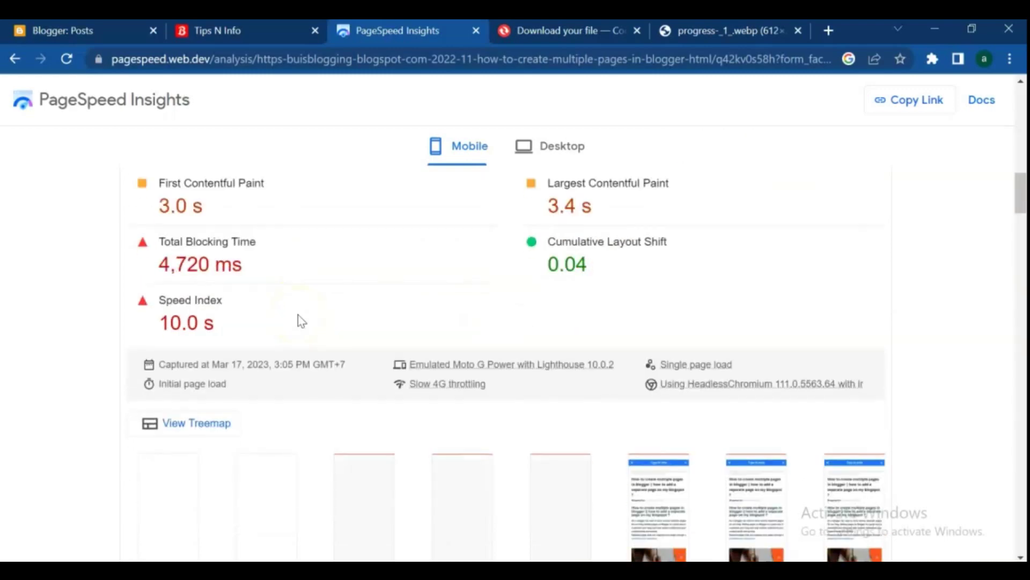
{"action": "scroll", "coordinate": [299, 321], "scroll_direction": "down", "scroll_amount": 3}
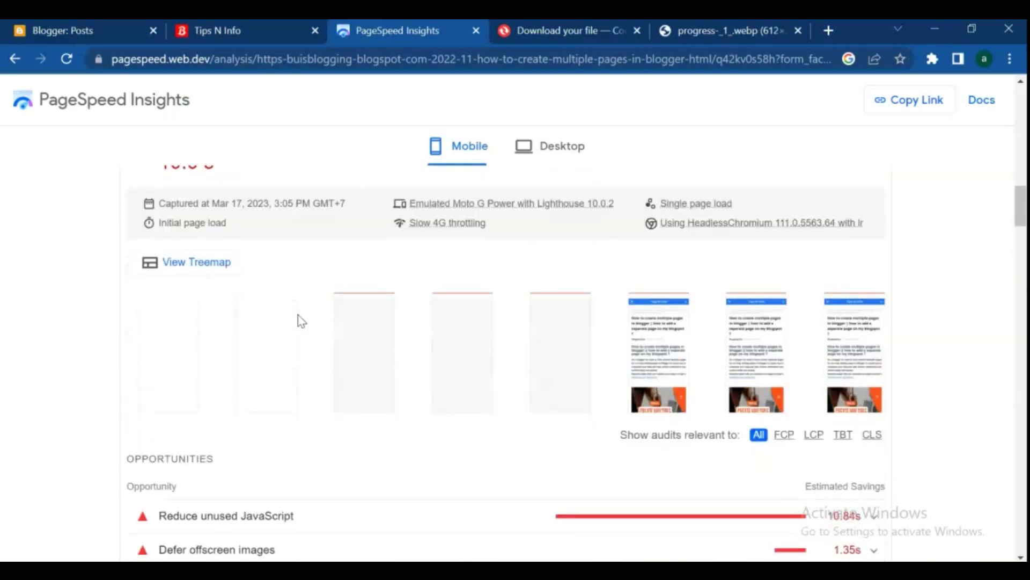
{"action": "scroll", "coordinate": [301, 321], "scroll_direction": "down", "scroll_amount": 2}
{"action": "scroll", "coordinate": [302, 321], "scroll_direction": "down", "scroll_amount": 3}
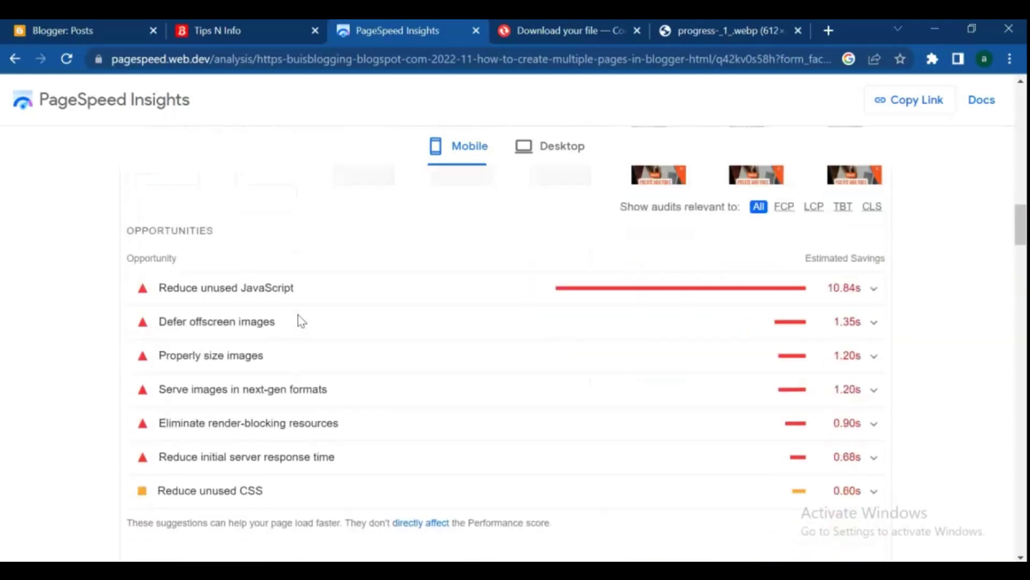